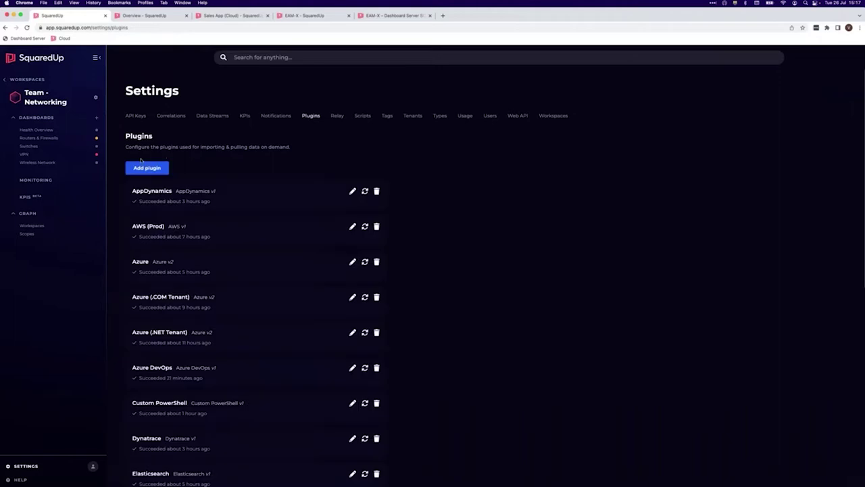
- Start adding a plugin, search the plugin catalogue for VMware and select the VMware vCenter plugin
click(161, 166)
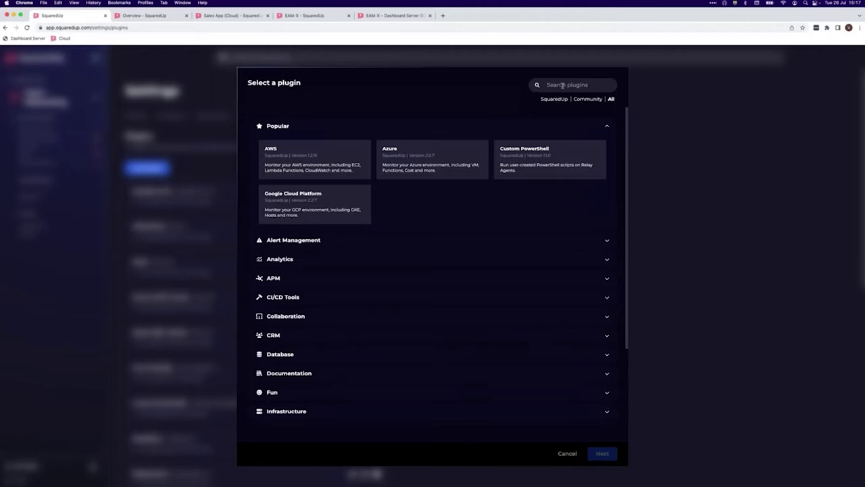
click(349, 150)
click(560, 85)
text(m)
key(BackSpace)
text(d)
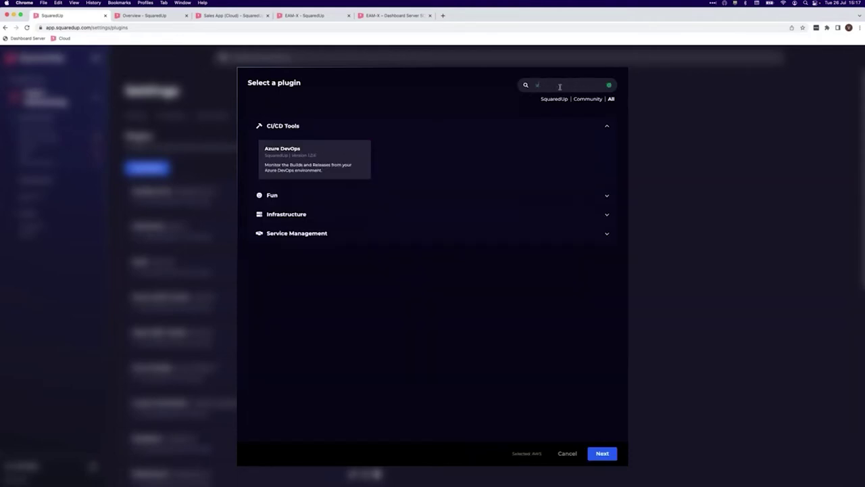
text(mw)
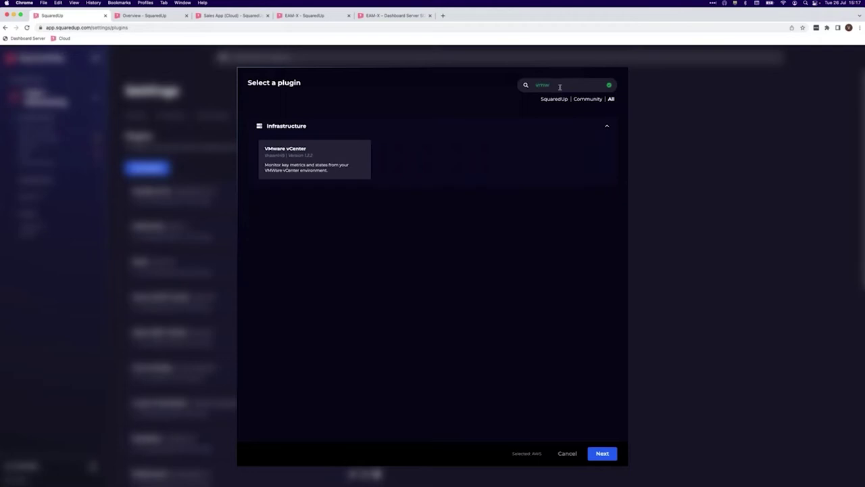
click(319, 159)
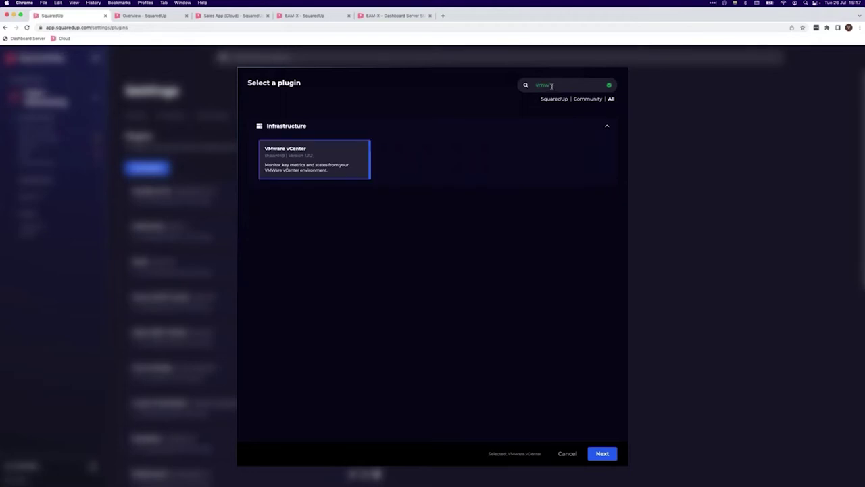
- Search the plugin catalogue for "sola", select SolarWinds Orion and open its plugin instance configuration form
drag(552, 86, 512, 86)
text(sola)
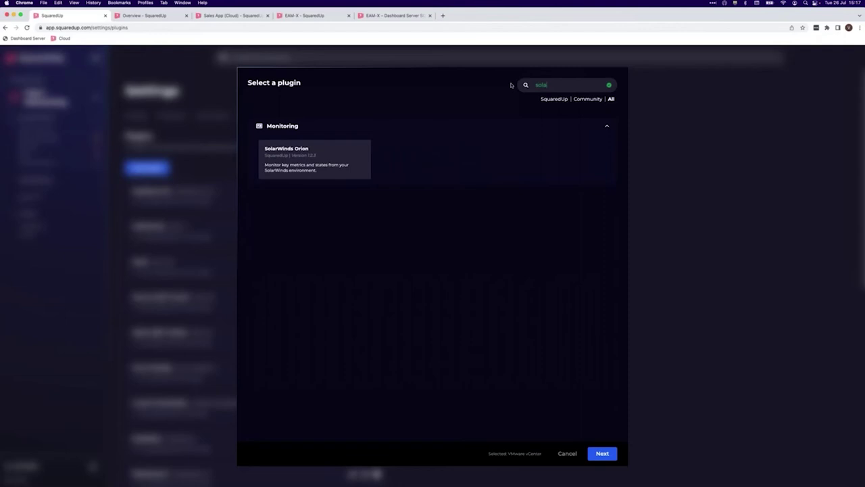
click(307, 150)
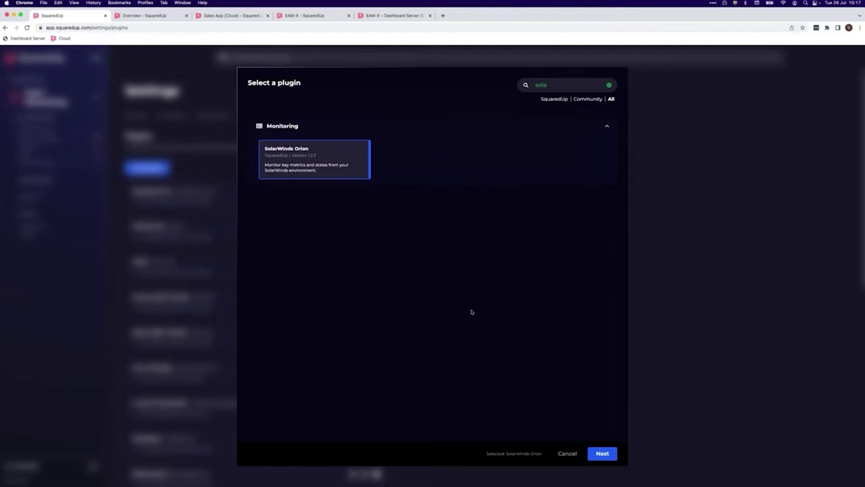
click(602, 454)
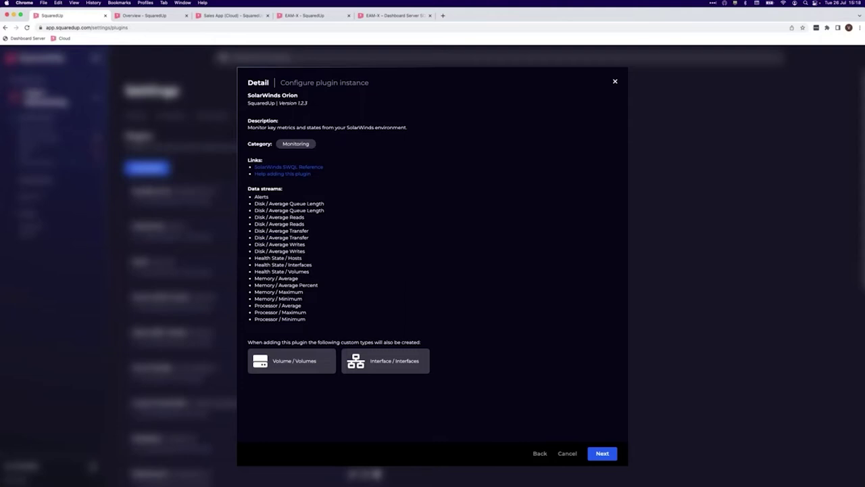
click(602, 453)
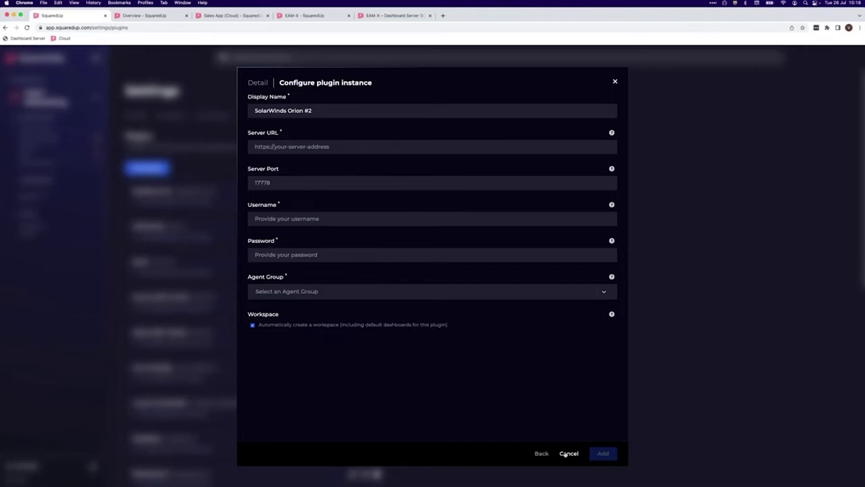
- Return to the plugin catalogue, view the AWS plugin's details and configuration form, and cancel without adding it
click(542, 453)
click(540, 453)
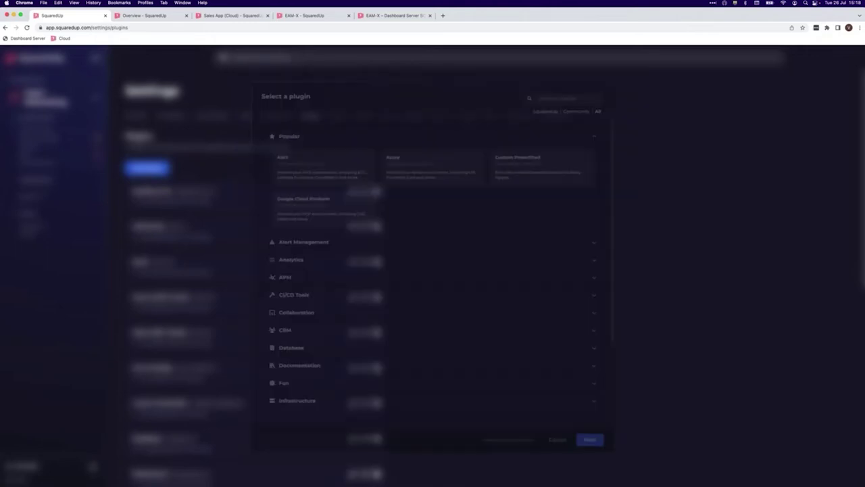
click(327, 162)
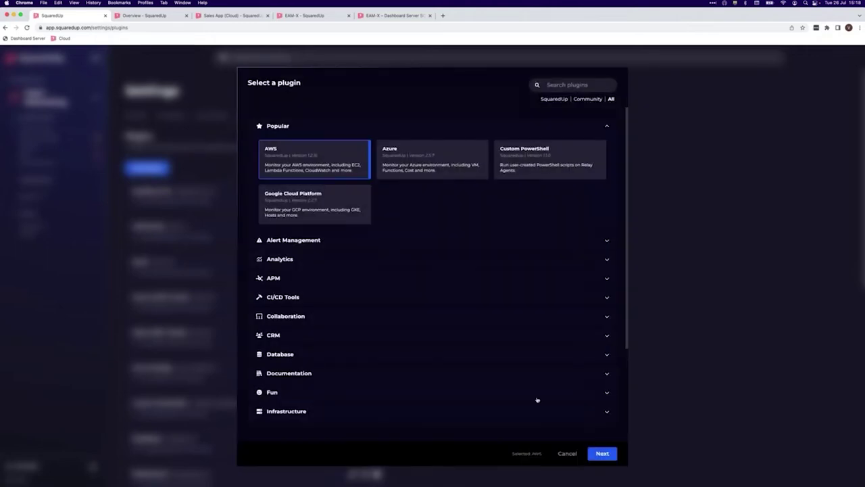
click(602, 452)
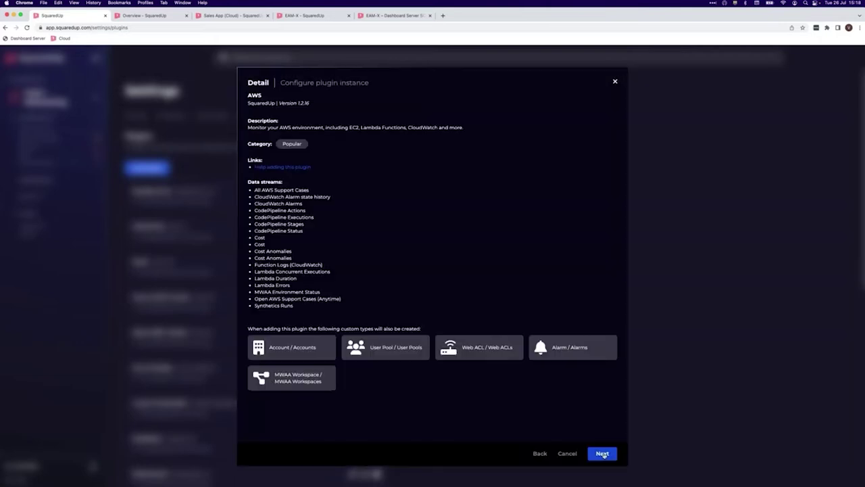
click(602, 453)
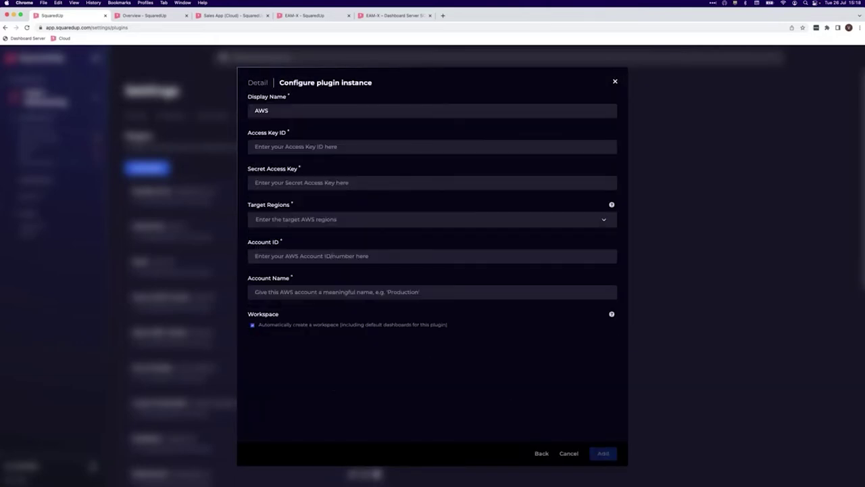
click(568, 453)
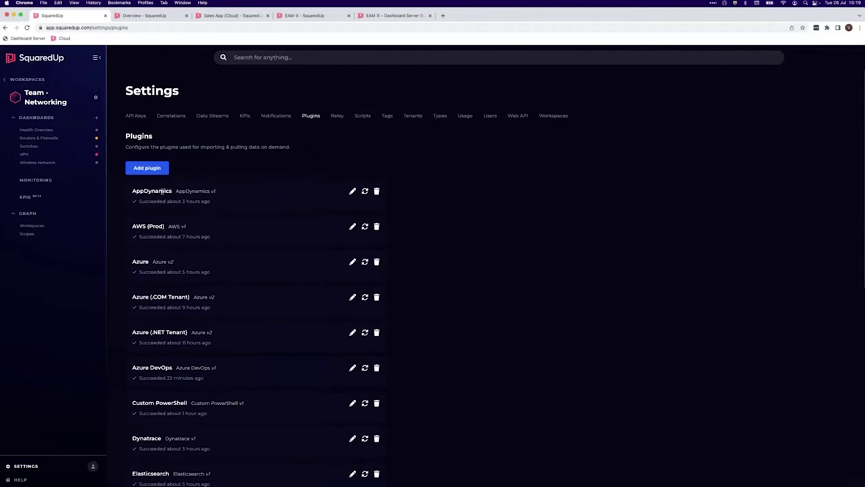
- Open the Platform - SolarWinds Orion workspace and view its Objects and Platform Health dashboards
click(29, 80)
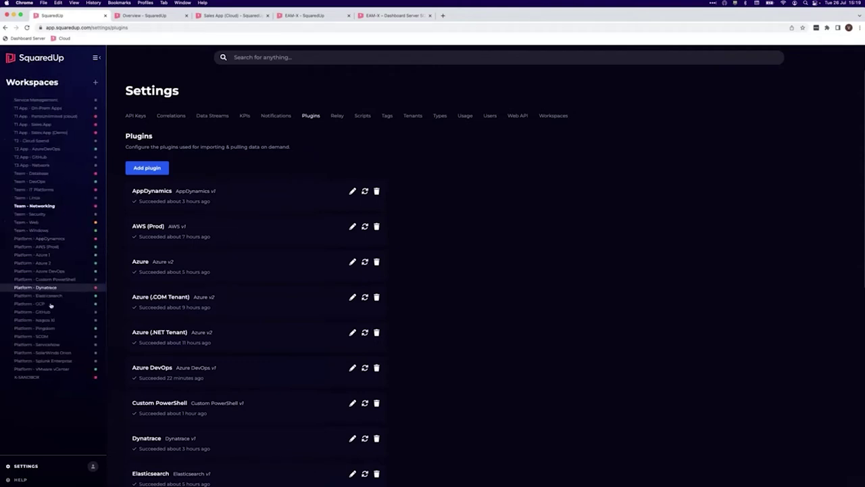
click(46, 352)
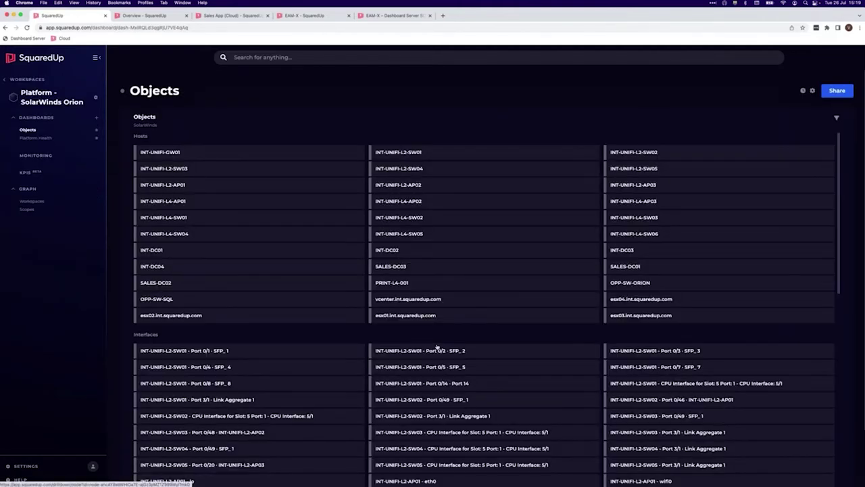
click(64, 139)
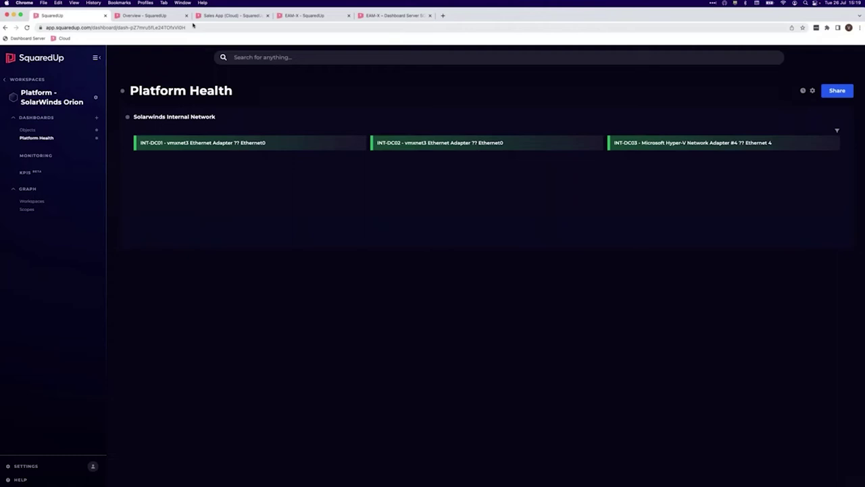
- View the AWS Lambda dashboard of T1 App - Sales App (Demo) and switch to the Sales App (Cloud) map in Dashboard Server
click(28, 79)
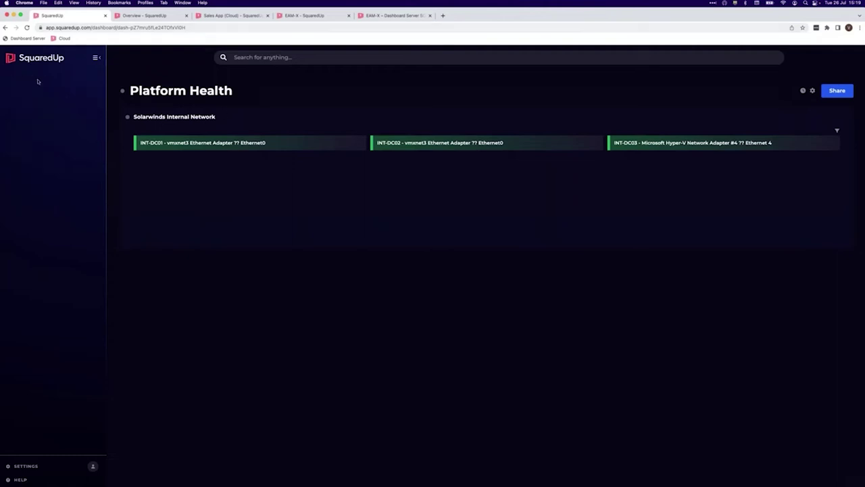
click(47, 134)
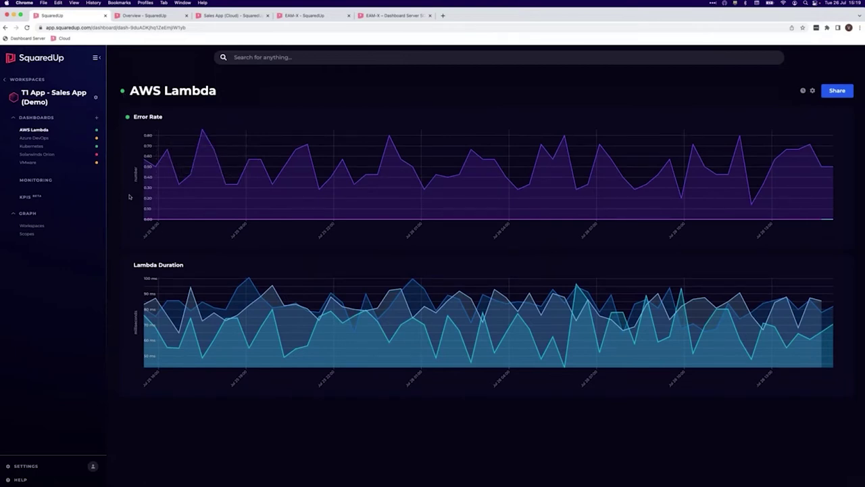
click(211, 18)
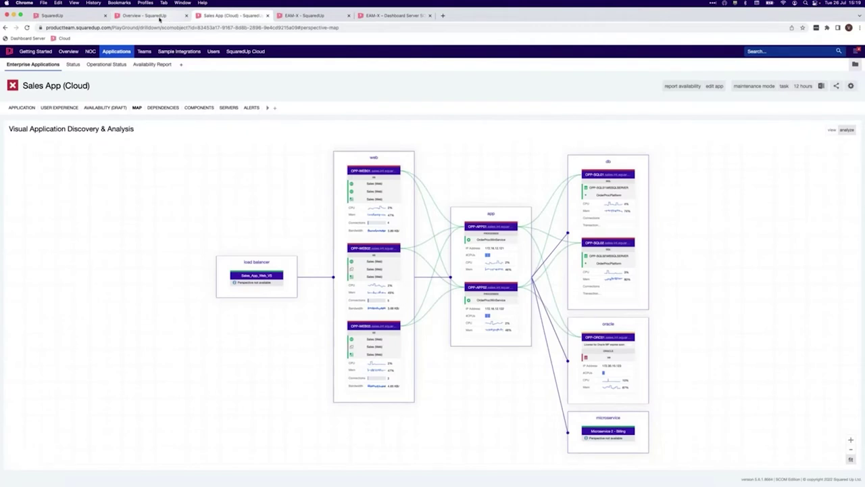
- Switch to the Dashboard Server Overview page, examine the workspace health tiles and open the T3 App - Network workspace
click(158, 16)
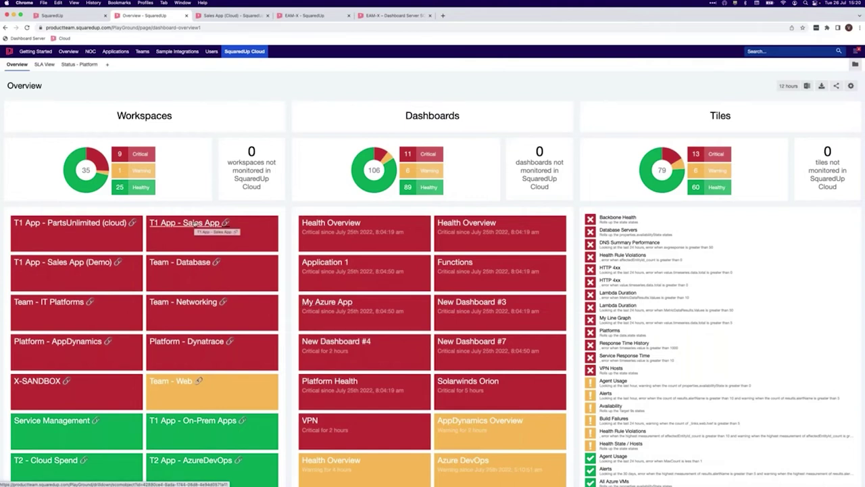
scroll(194, 223, down, 3)
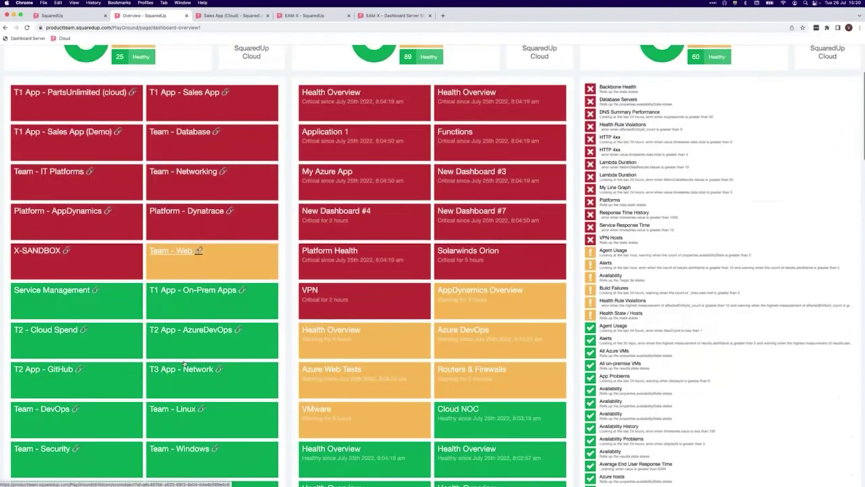
scroll(184, 363, down, 3)
scroll(184, 364, down, 1)
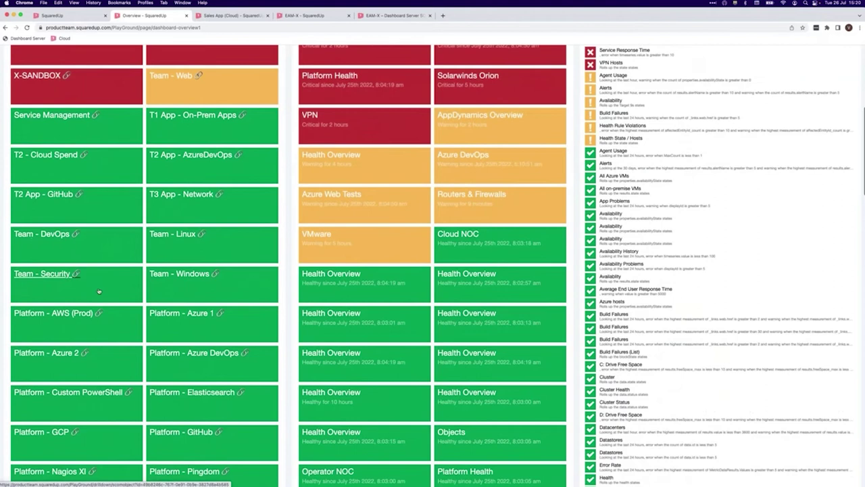
scroll(103, 265, up, 3)
scroll(104, 265, up, 2)
scroll(111, 338, down, 1)
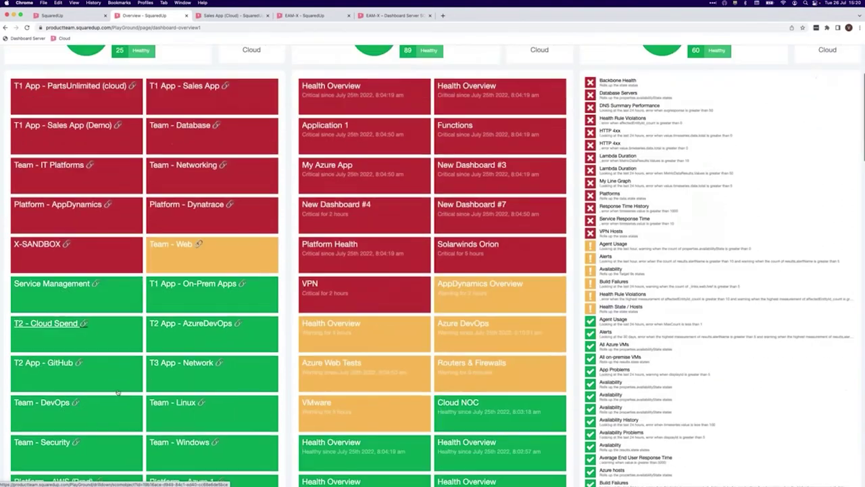
scroll(117, 392, down, 1)
click(176, 332)
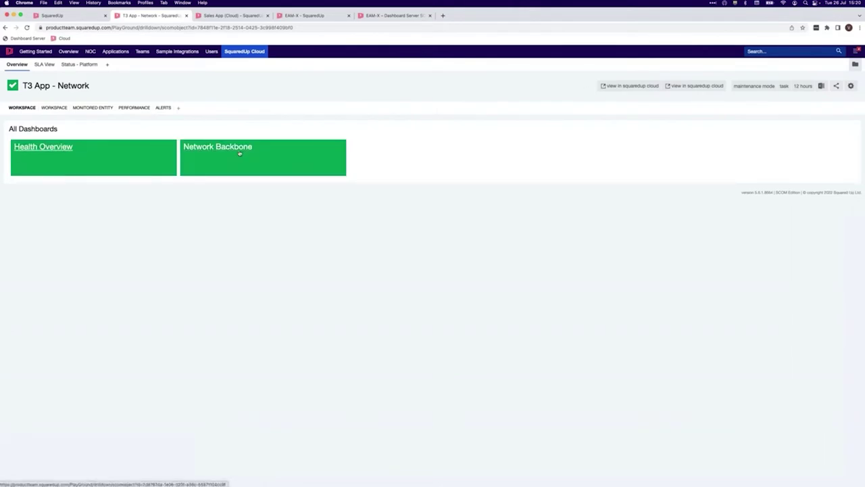
- Drill into the Network Backbone dashboard and view it in SquaredUp Cloud within the T3 App - Network workspace
click(223, 148)
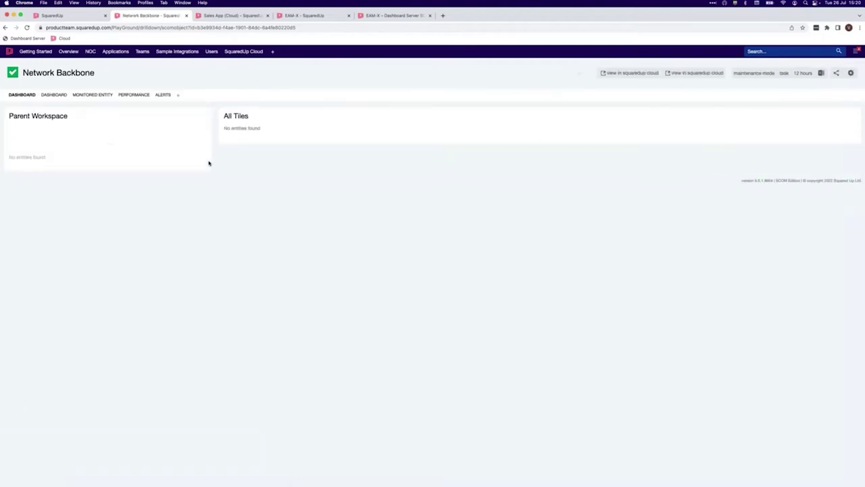
click(691, 76)
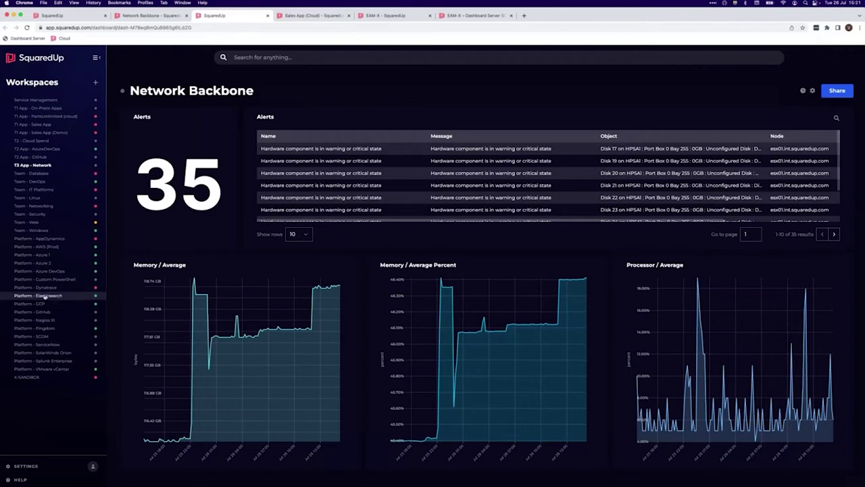
click(41, 167)
click(40, 133)
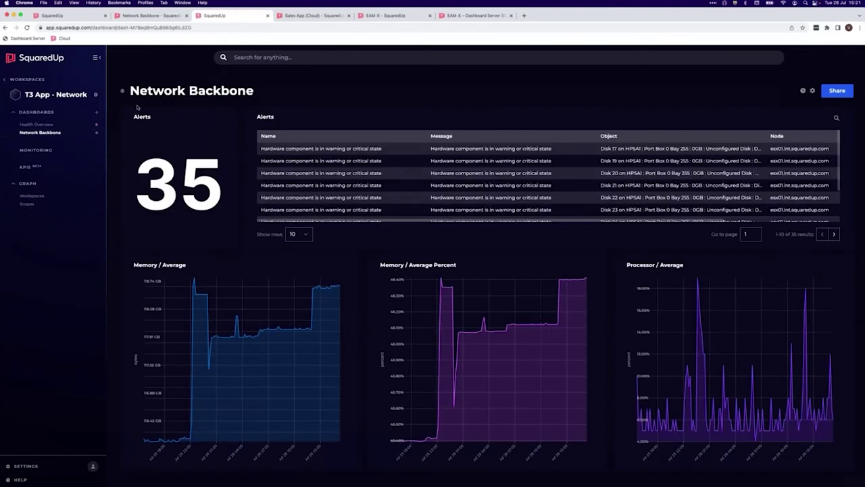
- Open the Platform Health dashboard of the Platform - SolarWinds Orion workspace in edit mode
click(27, 79)
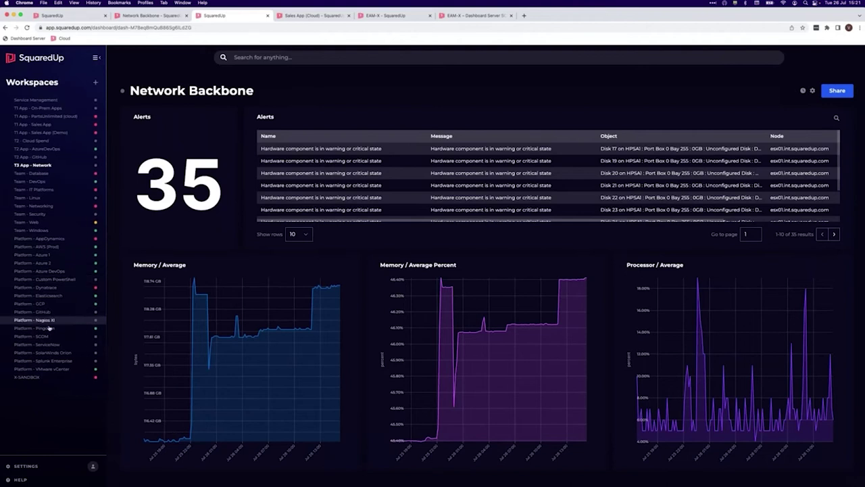
click(48, 353)
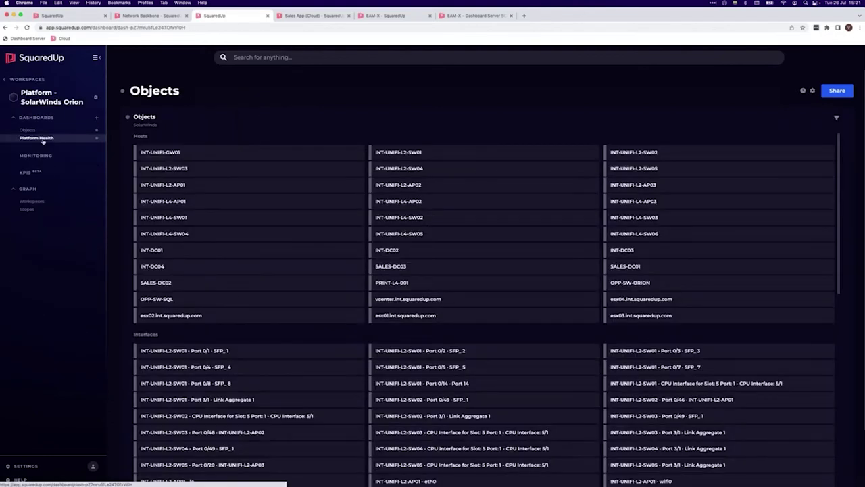
click(43, 139)
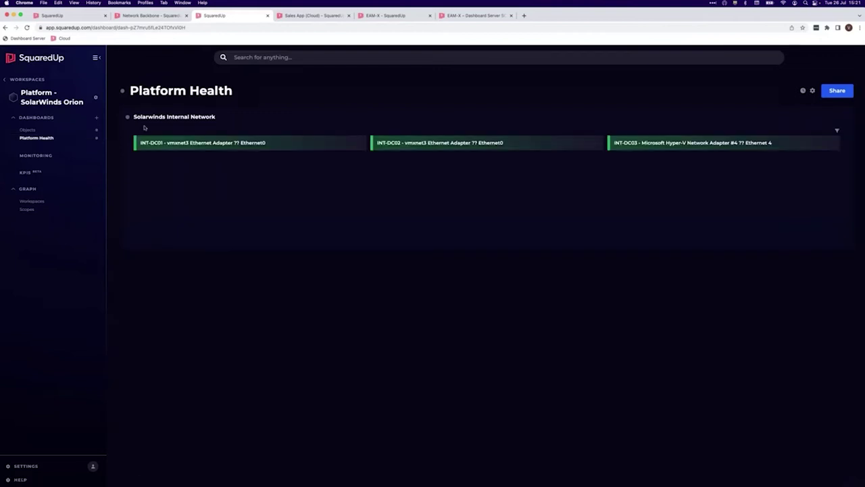
click(812, 92)
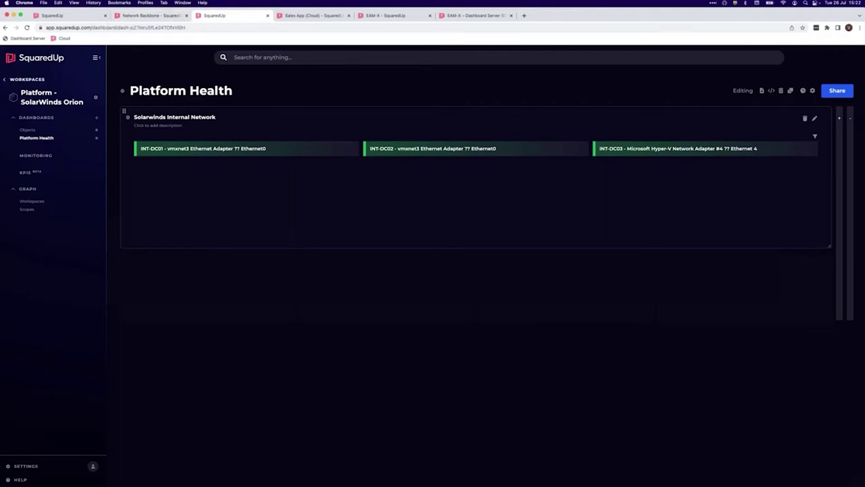
- Open the Solarwinds Orion dashboard in the T1 App - Sales App (Demo) workspace
click(27, 79)
click(39, 133)
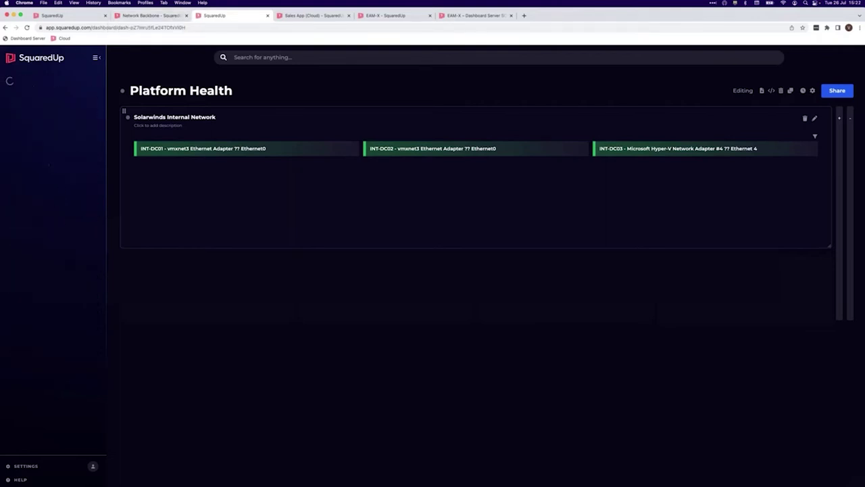
click(38, 155)
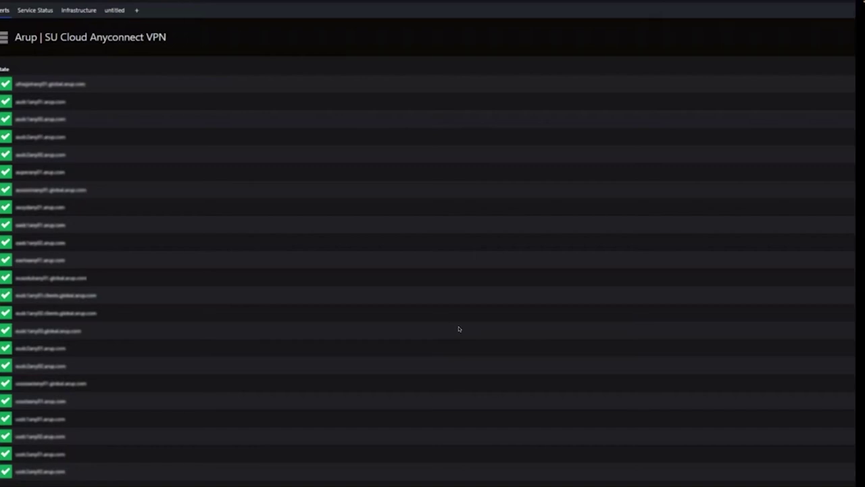
- Switch back from the VPN status screen to SquaredUp and view the Sales App (Demo) workspace's AWS Lambda dashboard
key(ctrl+Left)
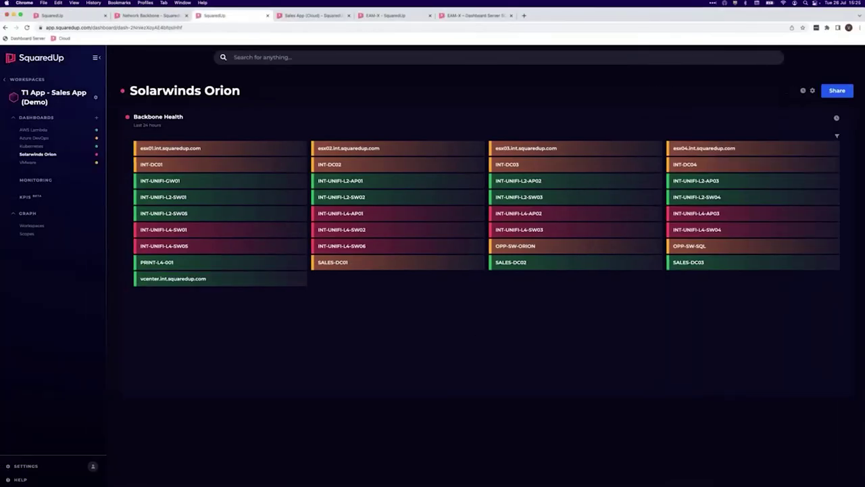
click(59, 133)
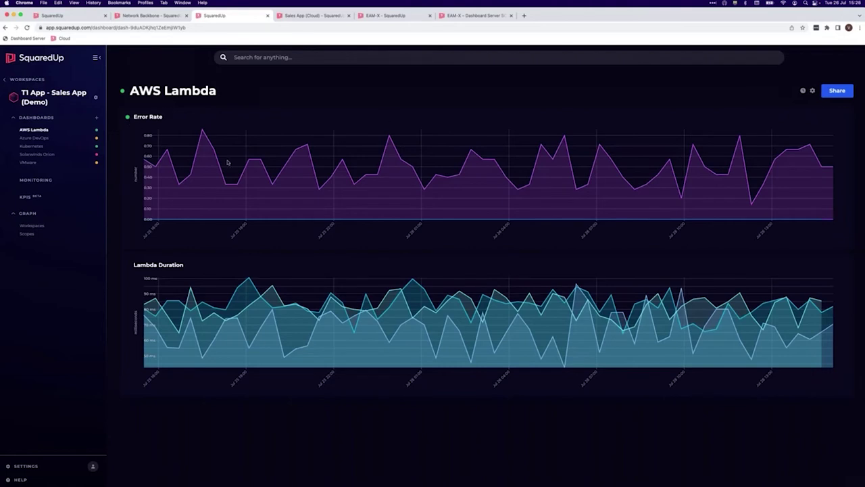
- Open the SquaredUp settings and view the list of configured plugins
mouse_move(193, 158)
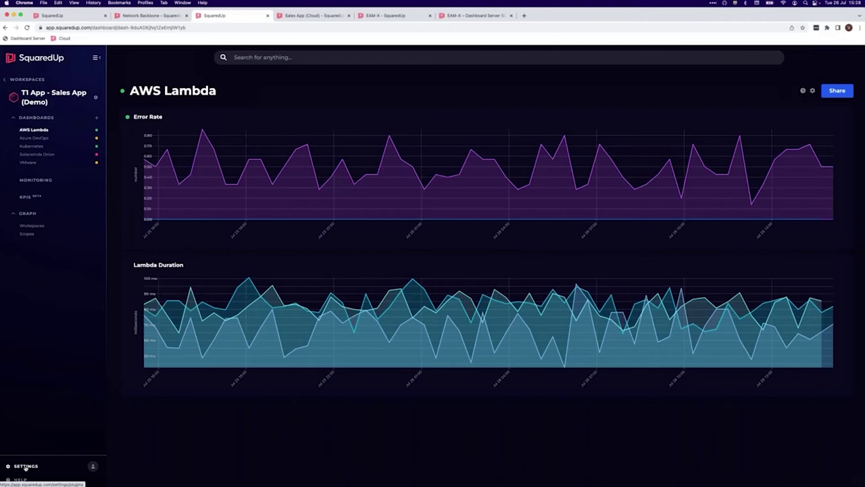
click(25, 466)
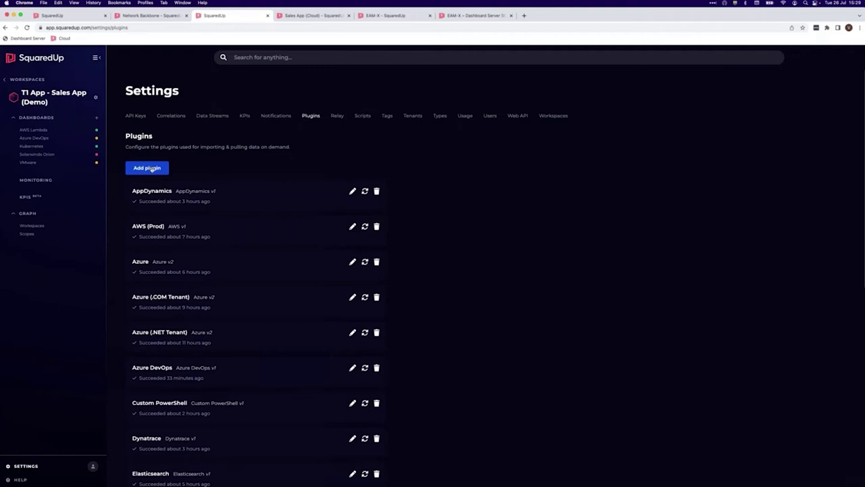
mouse_move(172, 198)
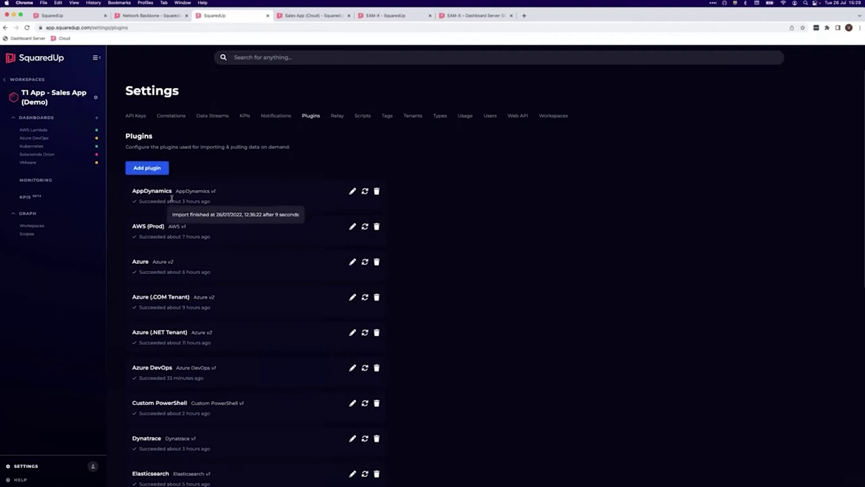
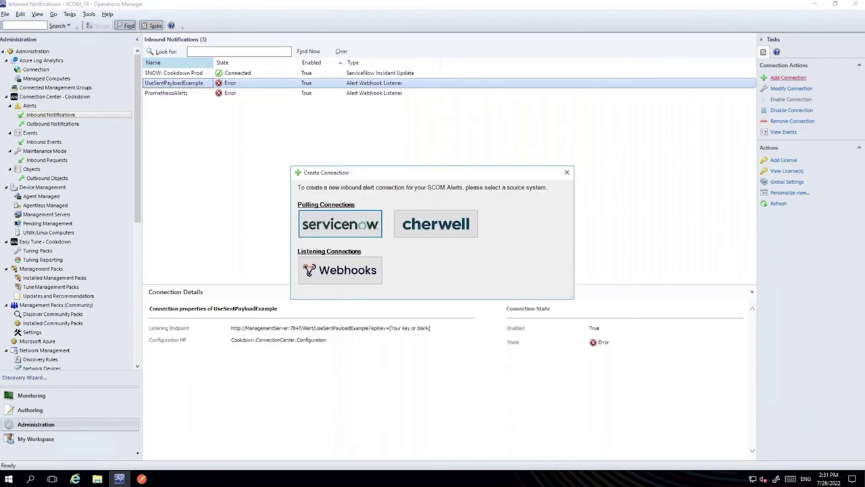
- Start a new inbound webhook alert connection named test and proceed to its sample payload
click(347, 276)
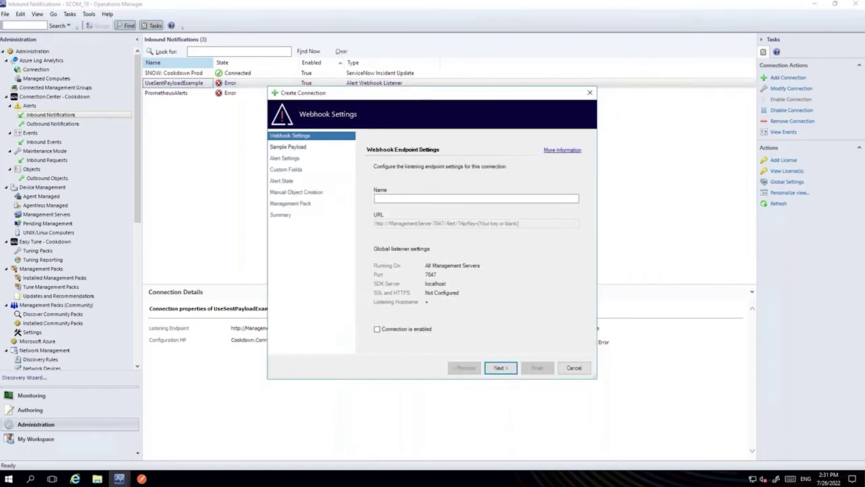
click(403, 196)
text(testt)
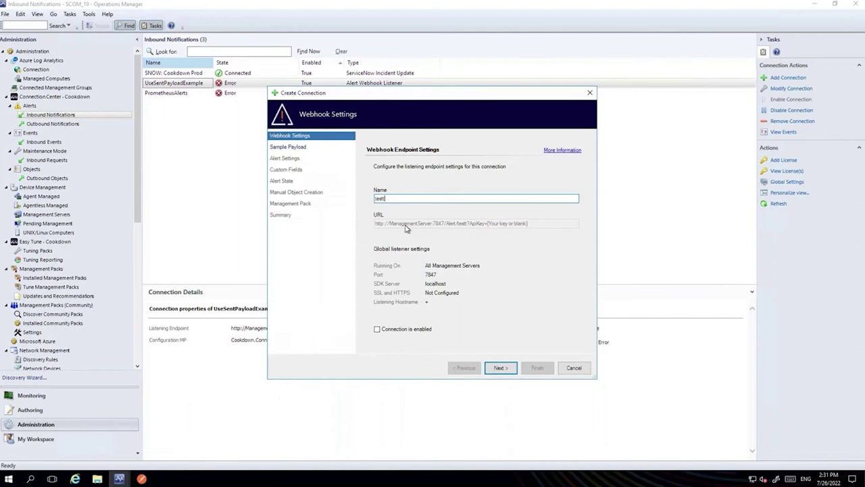
key(BackSpace)
click(499, 371)
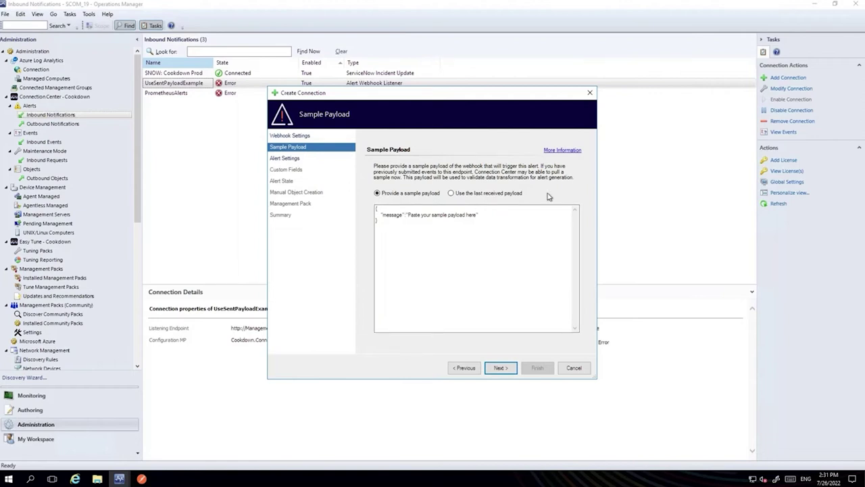
- Try to use the last received payload as the sample, and cancel the new connection without saving
click(474, 194)
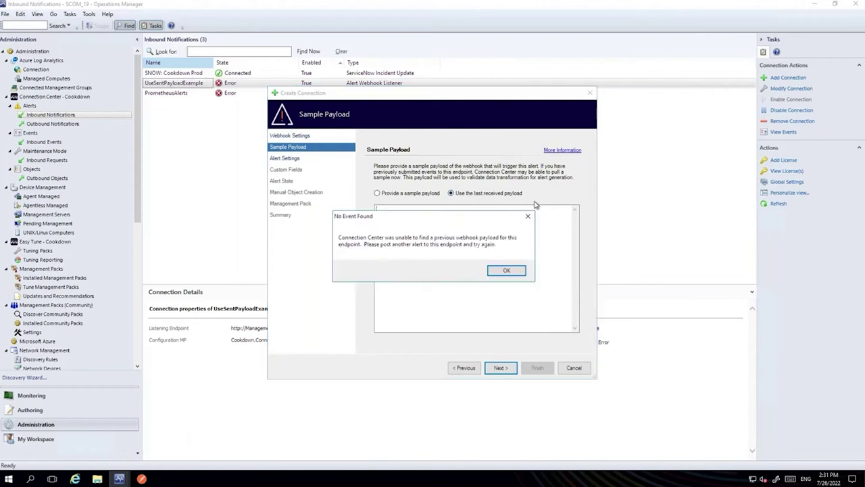
click(500, 272)
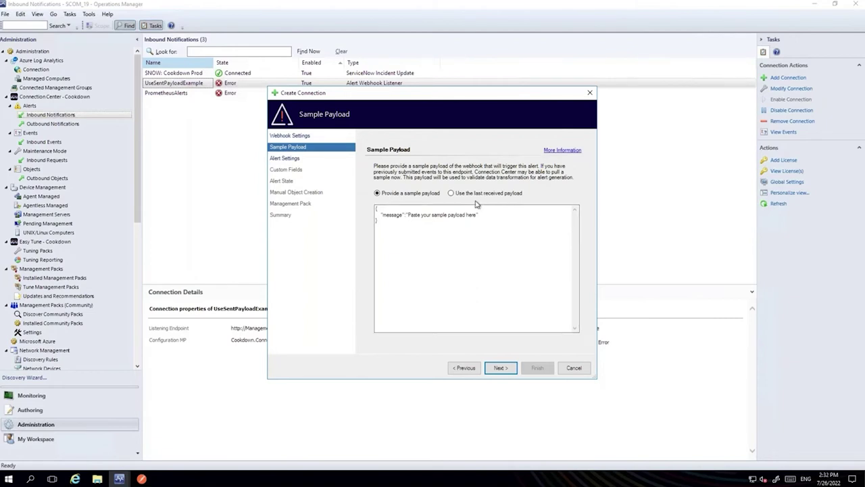
click(570, 369)
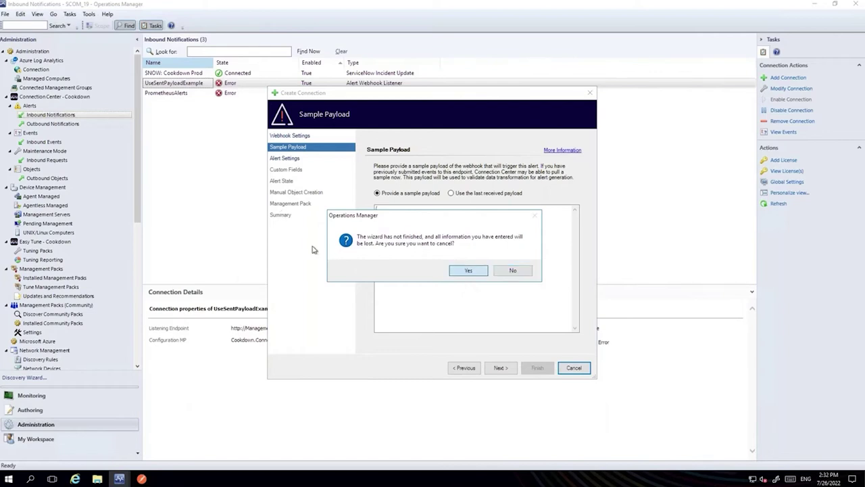
key(Return)
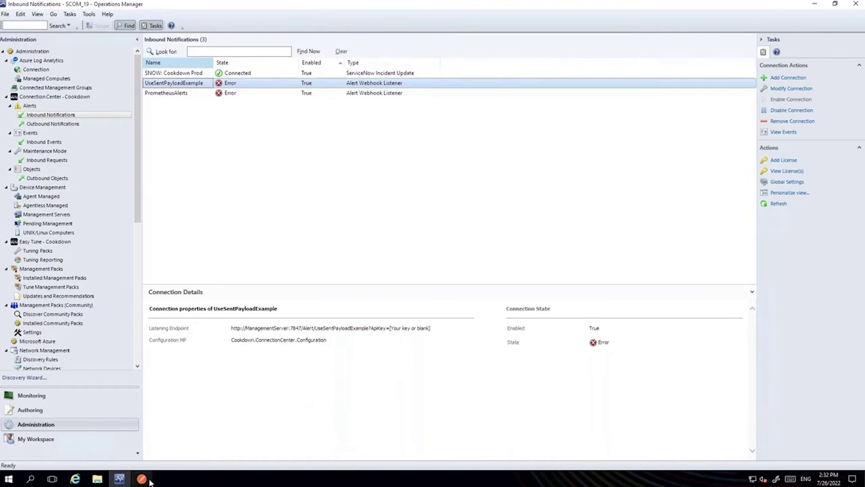
- Switch to Postman, review the server-down JSON body and send the POST request to the UseSentPayloadExample alert endpoint
mouse_move(142, 479)
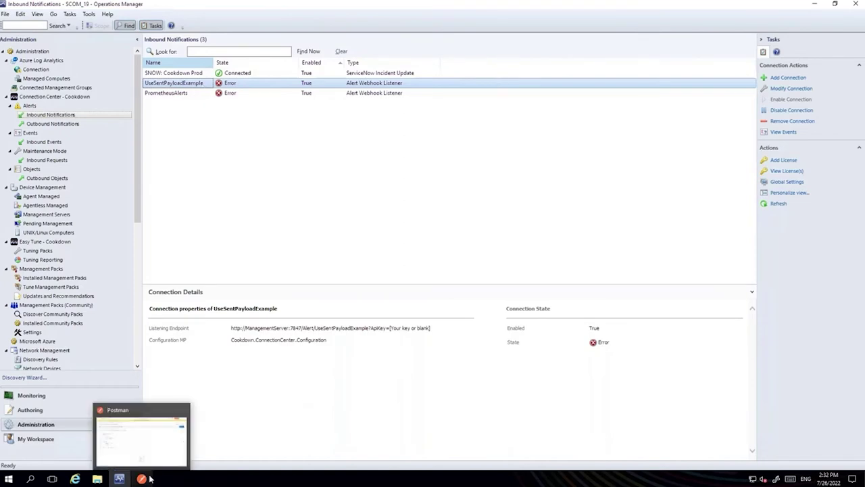
click(140, 436)
key(ctrl+Tab)
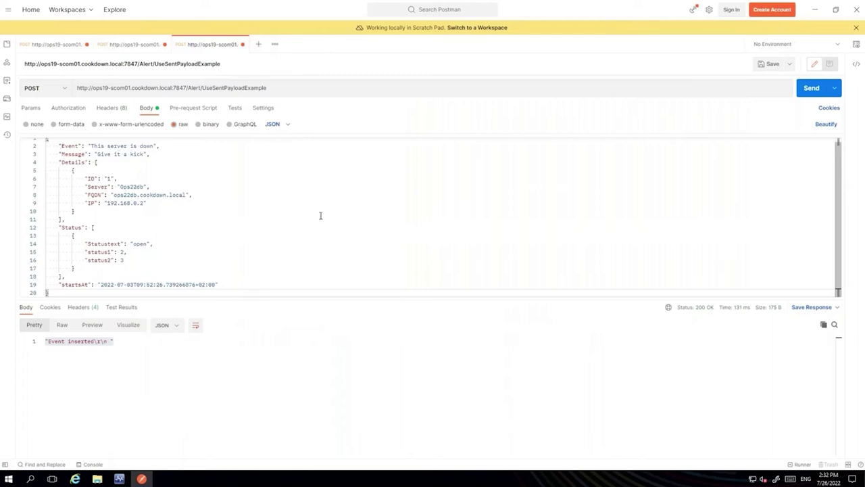
scroll(181, 150, up, 1)
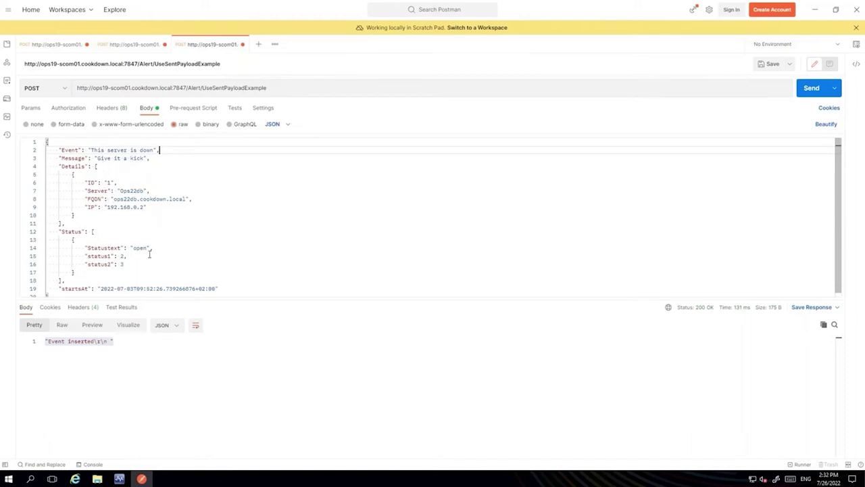
scroll(124, 264, down, 1)
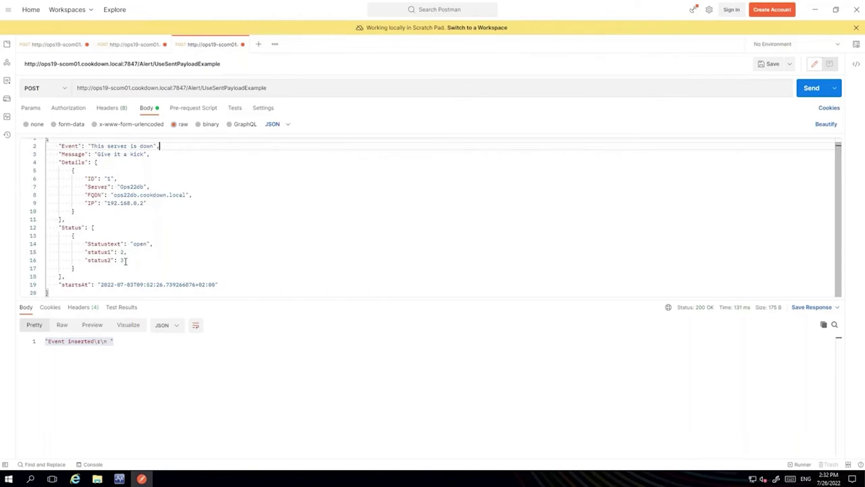
scroll(125, 262, up, 1)
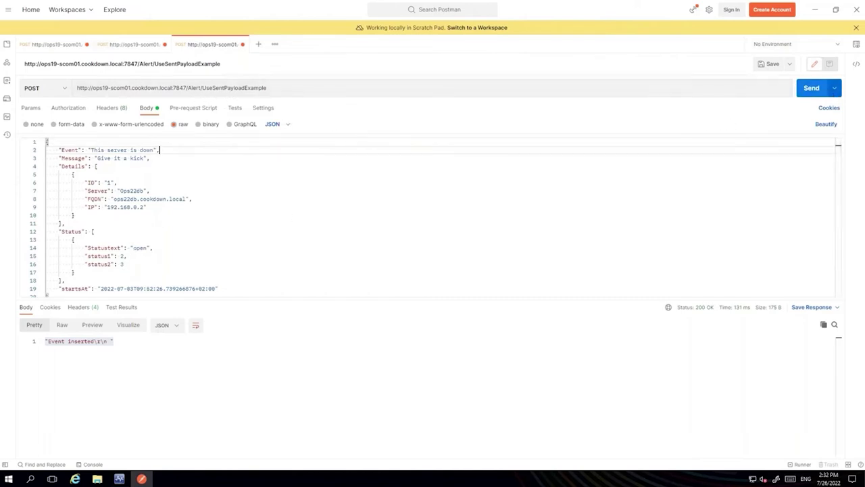
click(813, 91)
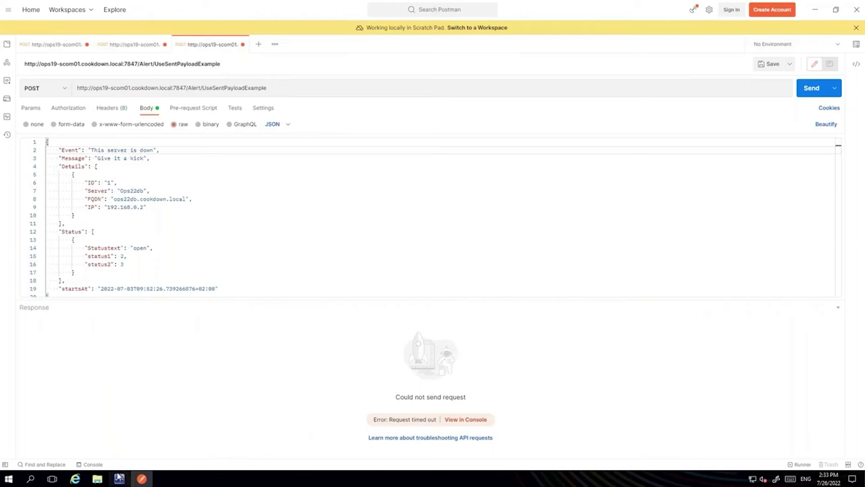
- Switch back to Operations Manager, open the PrometheusAlerts connection for modification and examine its last received sample payload
click(119, 479)
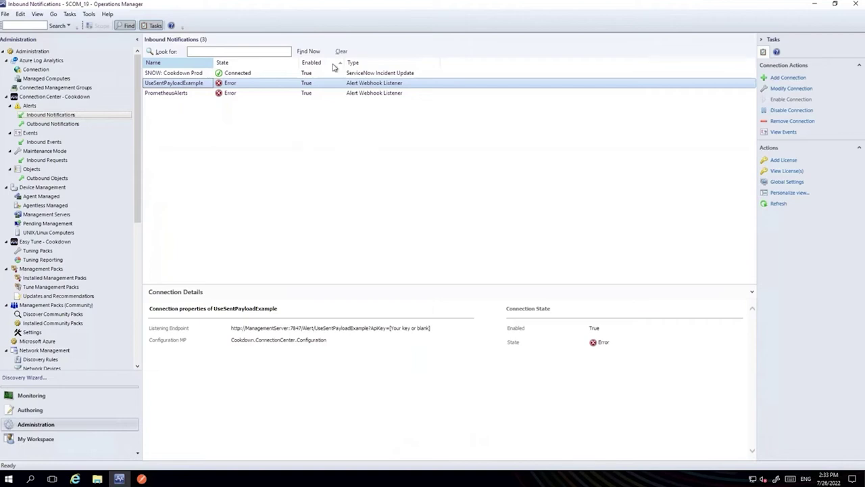
click(170, 94)
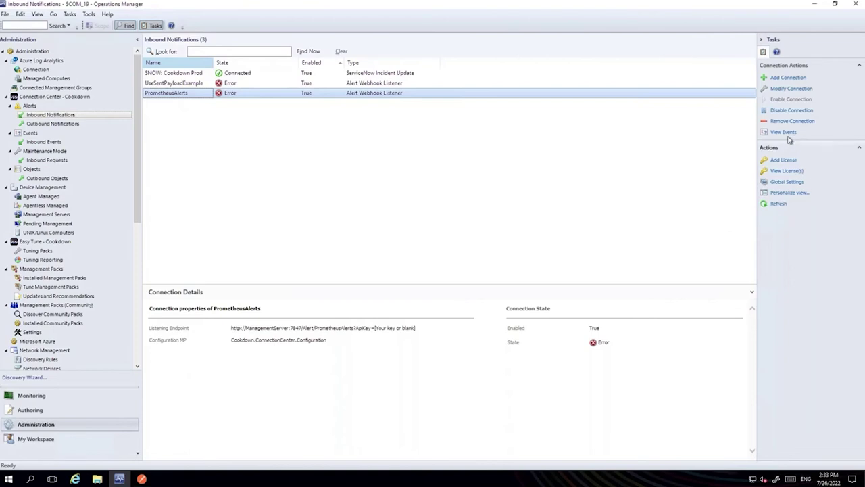
click(791, 90)
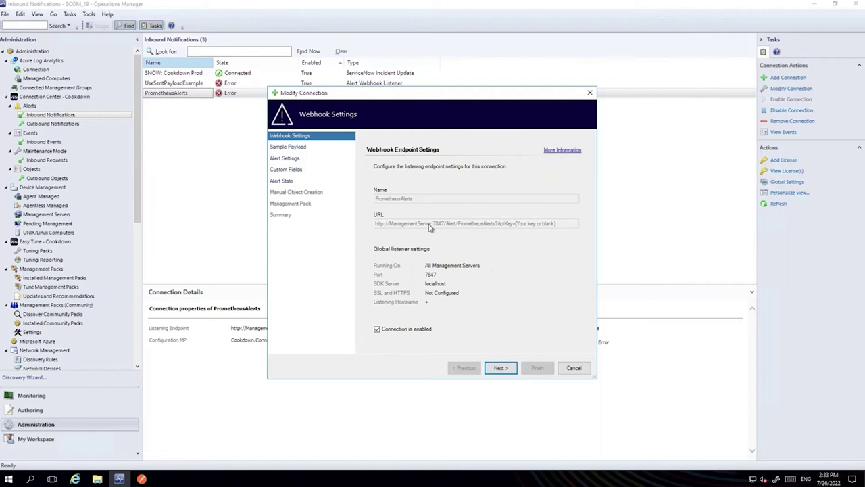
click(500, 368)
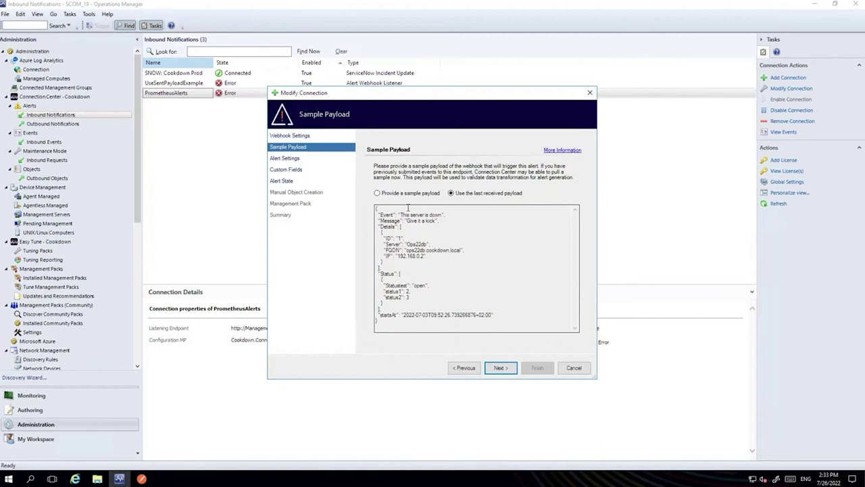
drag(407, 211, 443, 268)
click(445, 282)
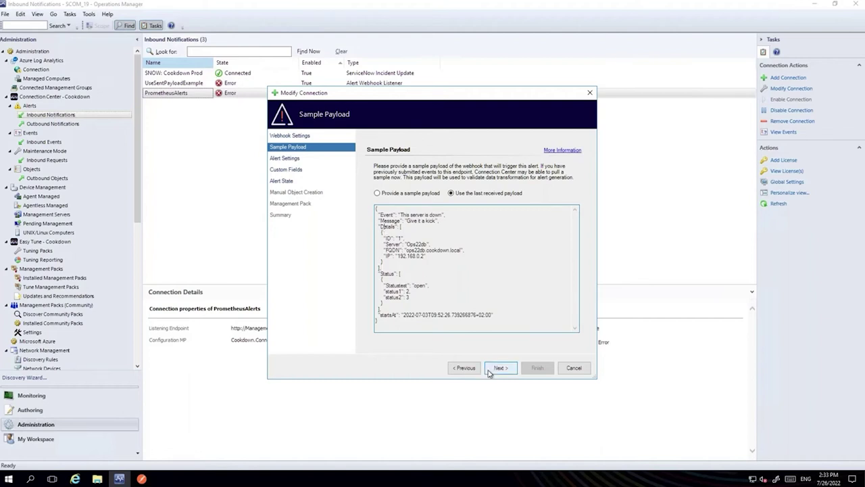
- Go to the connection's alert settings and compare the Details[0].Server placeholder with the server name in the description example
click(499, 368)
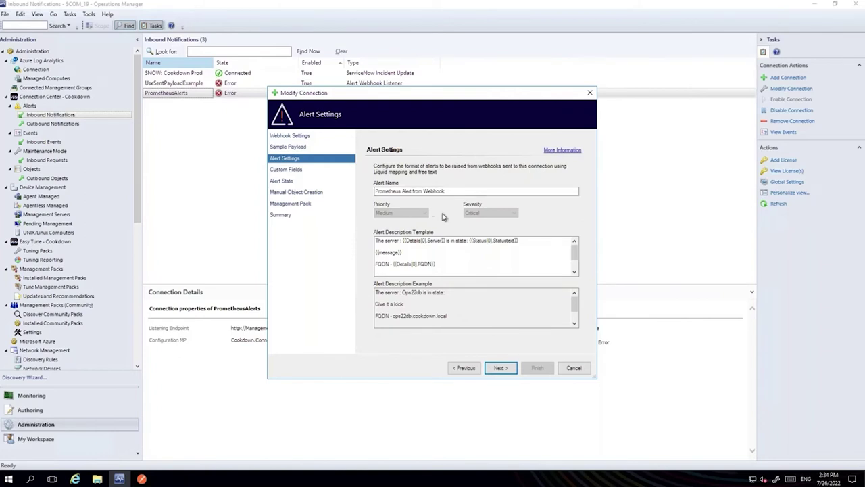
click(477, 248)
double_click(425, 241)
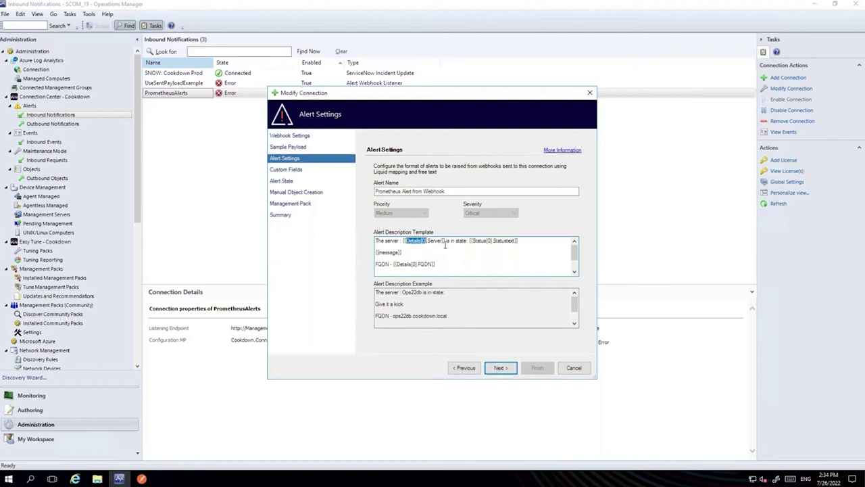
drag(404, 292, 423, 292)
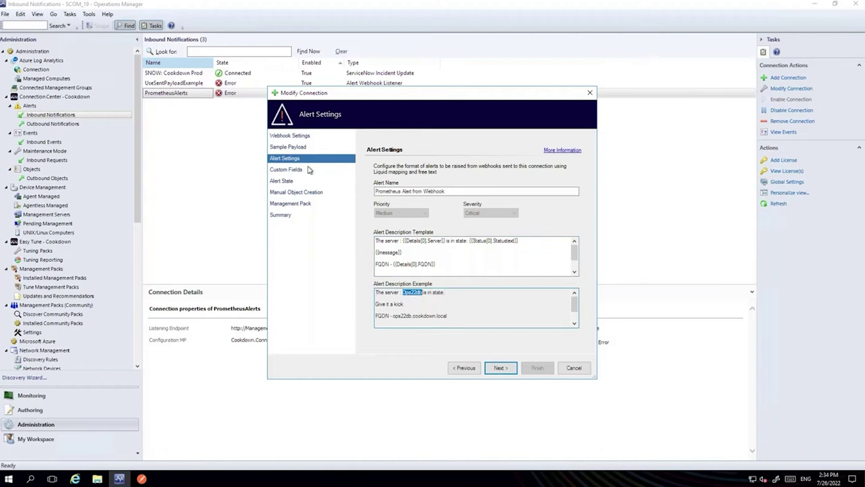
- Return to the sample payload and locate the Details array, its Server field and that field's value
click(290, 147)
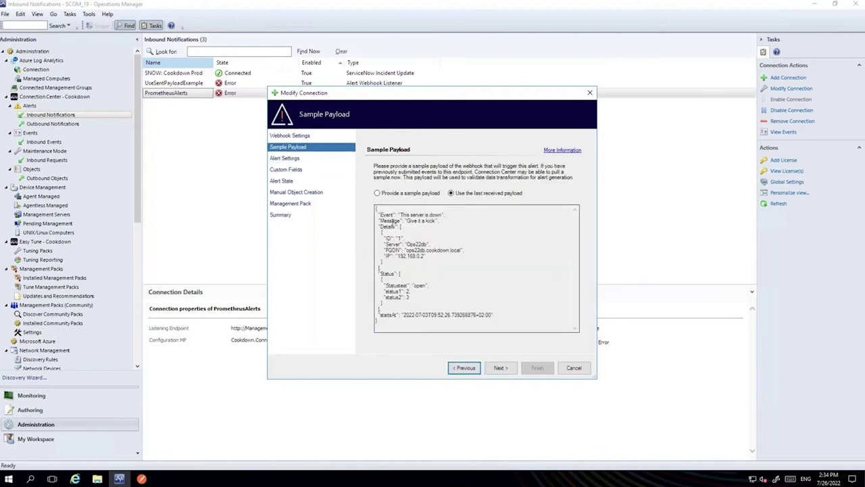
double_click(382, 227)
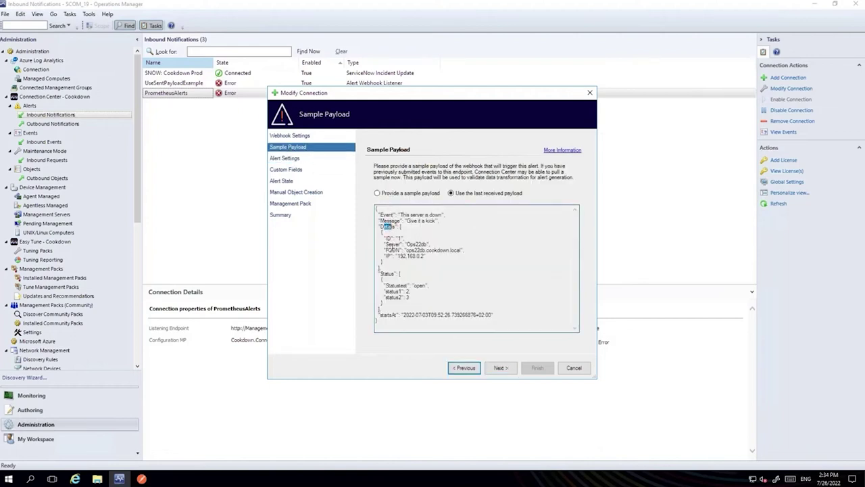
double_click(389, 244)
double_click(417, 244)
- In the alert settings, remove .Server from the first Details[0] placeholder of the alert description template
click(285, 158)
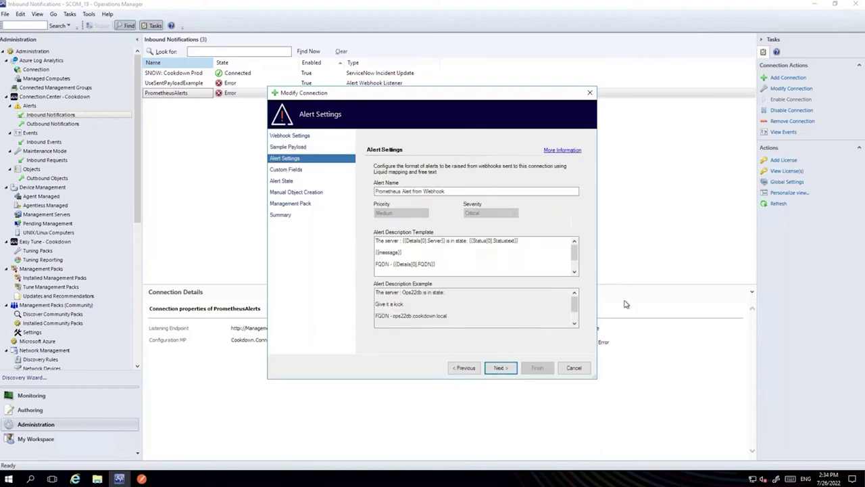
click(421, 249)
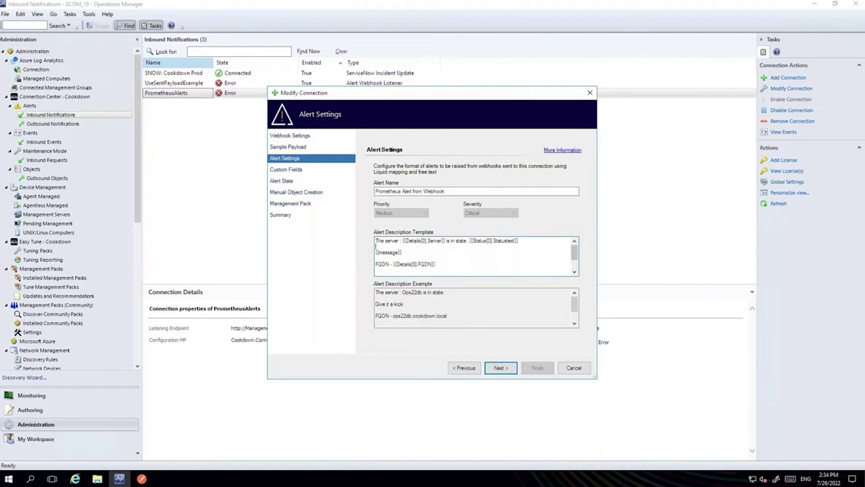
double_click(505, 242)
click(508, 270)
key(BackSpace)
key(BackSpace)
key(BackSpace)
key(BackSpace)
key(BackSpace)
key(BackSpace)
key(BackSpace)
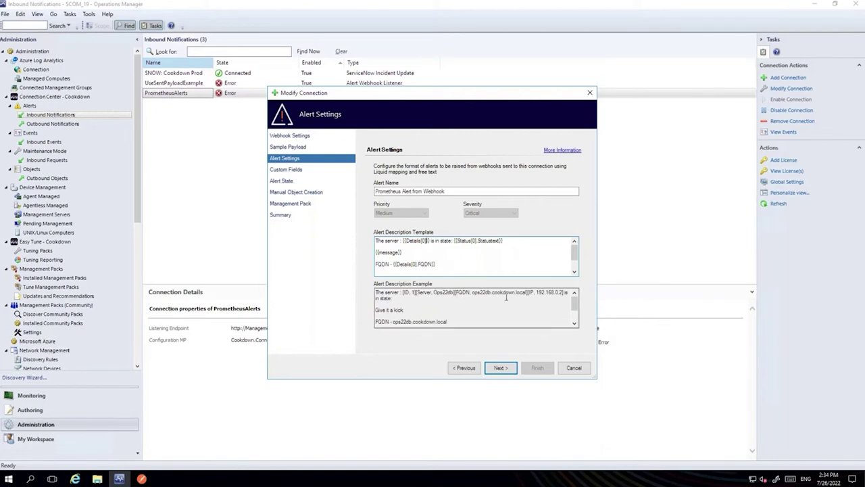
- Compare the description example for the Details[0] placeholder with the Details fields in the sample payload, and return to the alert settings
click(410, 241)
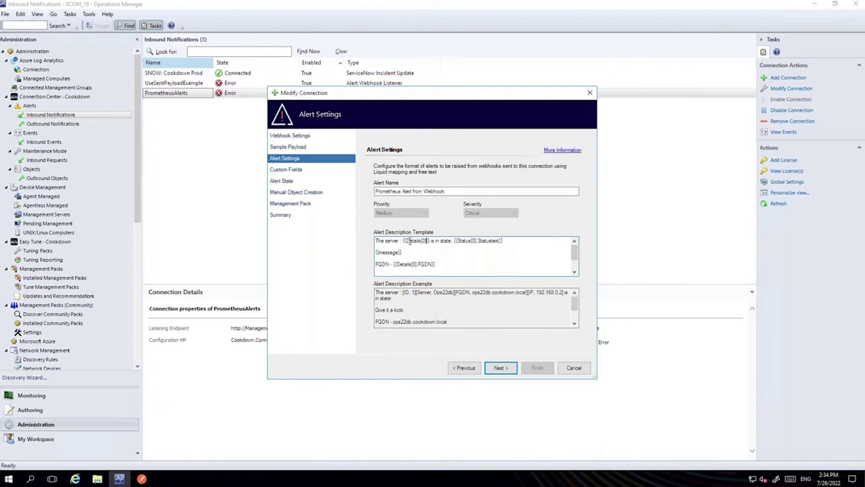
click(409, 295)
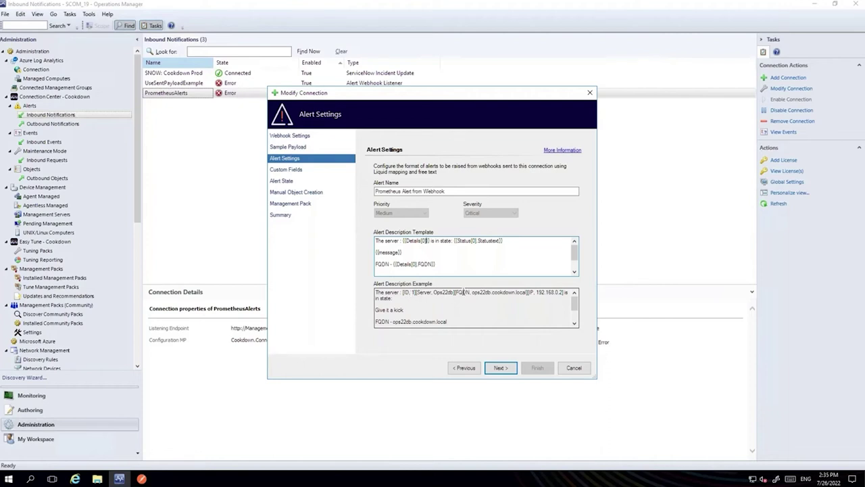
click(304, 147)
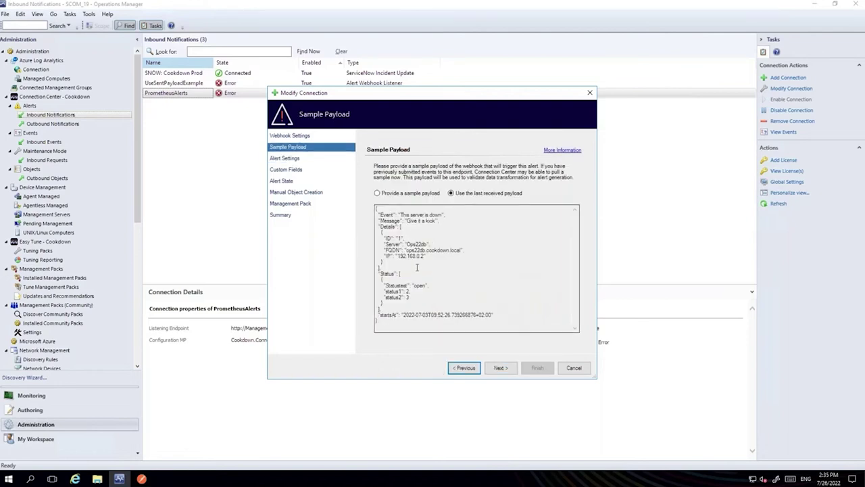
drag(426, 256, 376, 238)
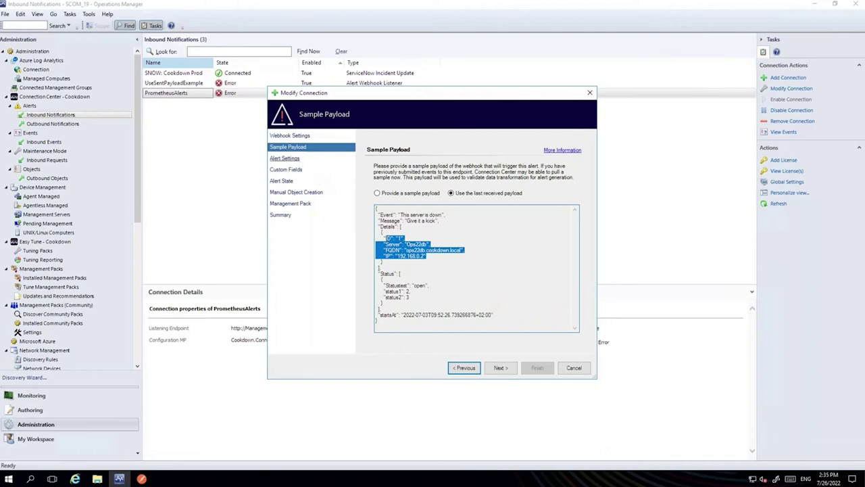
click(285, 158)
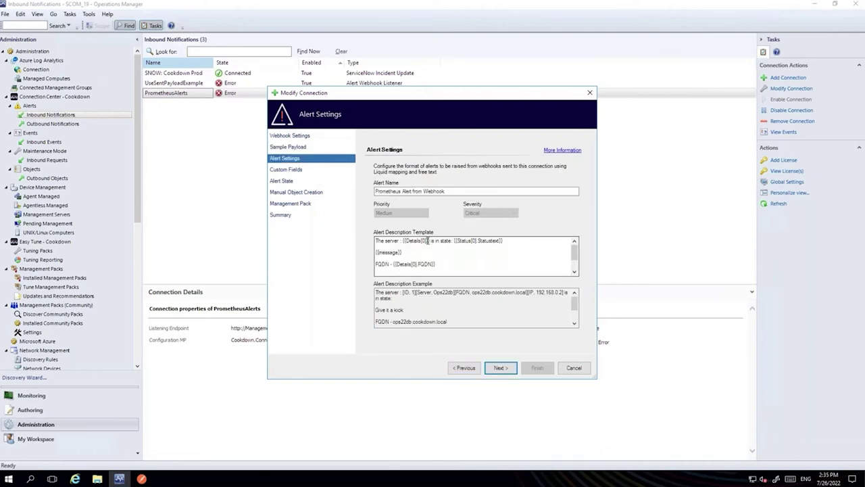
- Append .IP to the first Details[0] placeholder of the alert description template
text(.)
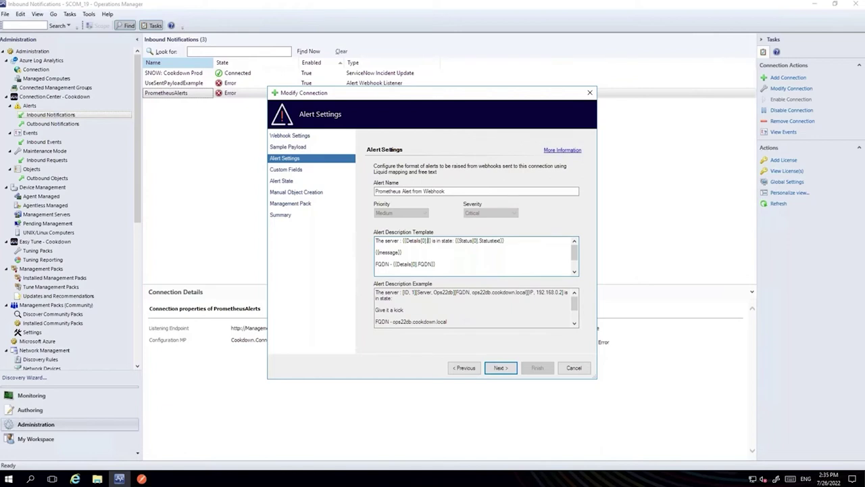
text(IP)
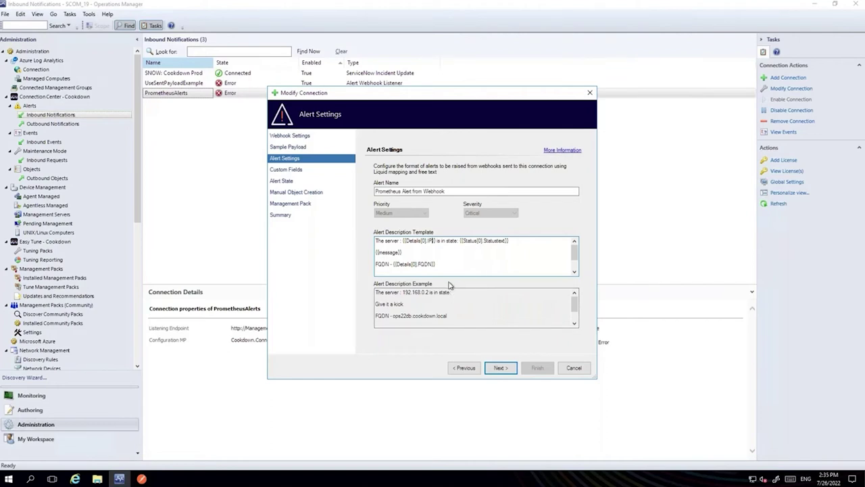
- Go to the connection's custom field mapping and examine the placeholder in custom field 1
click(497, 367)
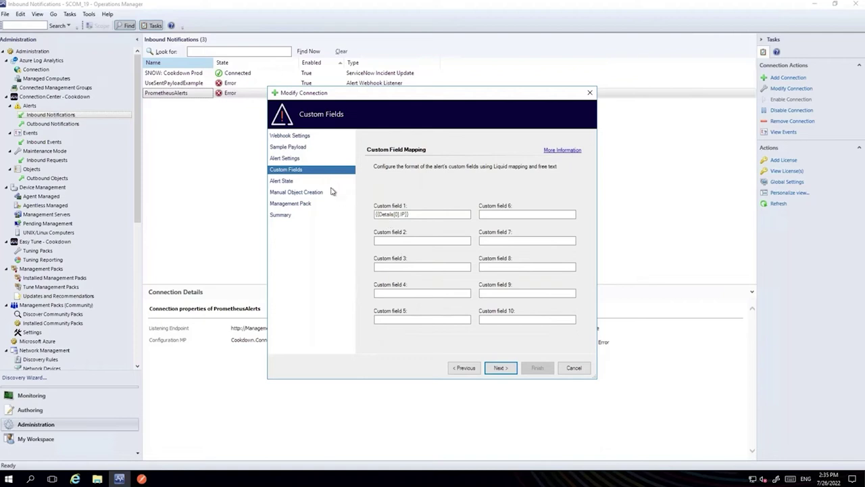
click(407, 214)
drag(408, 213, 368, 215)
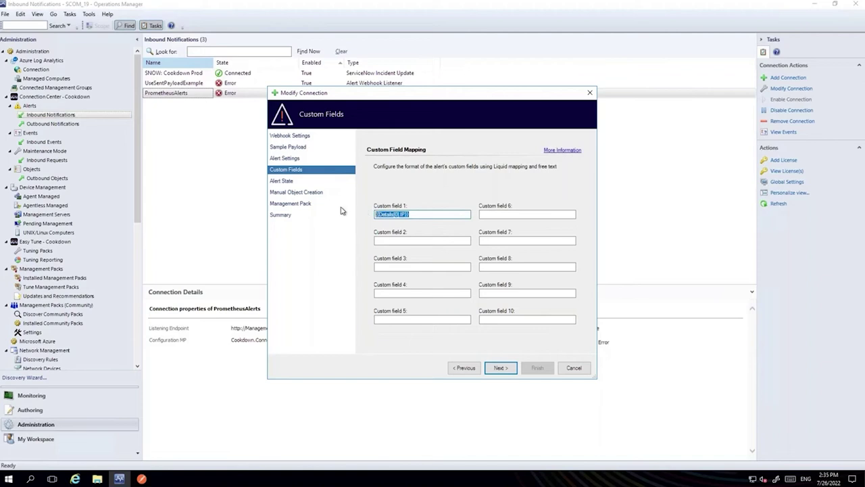
- Compare the alert key template in the alert state mapping with the Server field of the sample payload, and return to the mapping
click(295, 181)
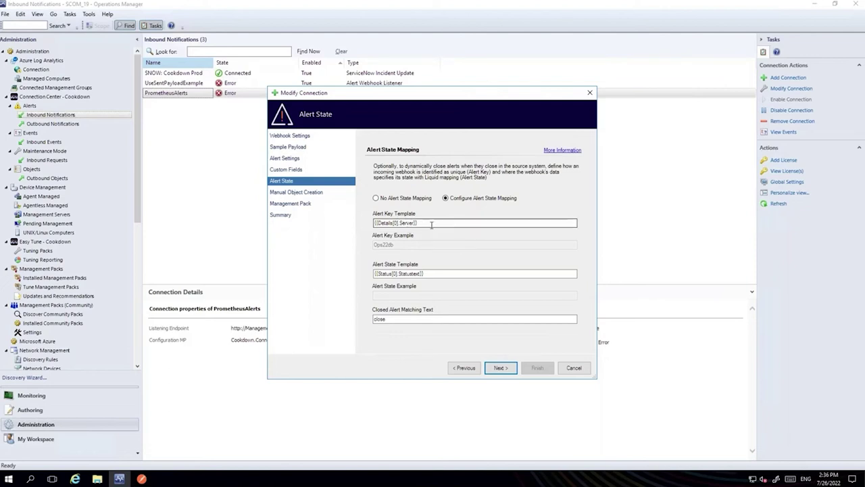
drag(431, 225, 362, 223)
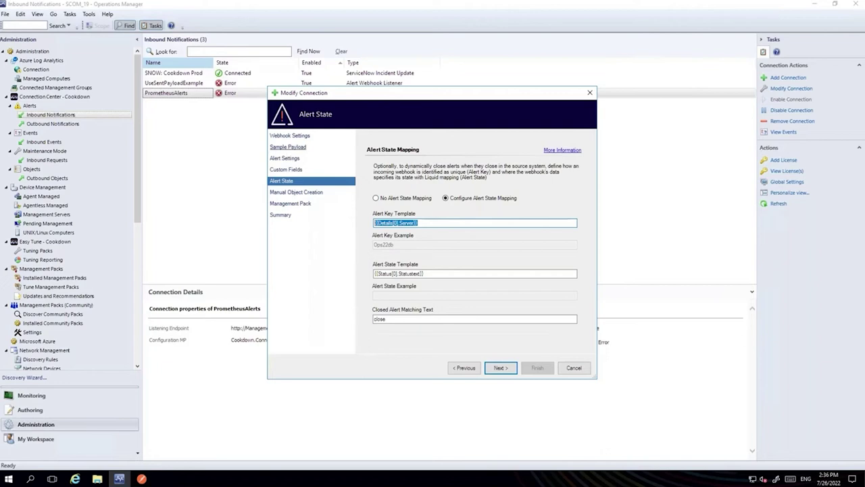
click(292, 149)
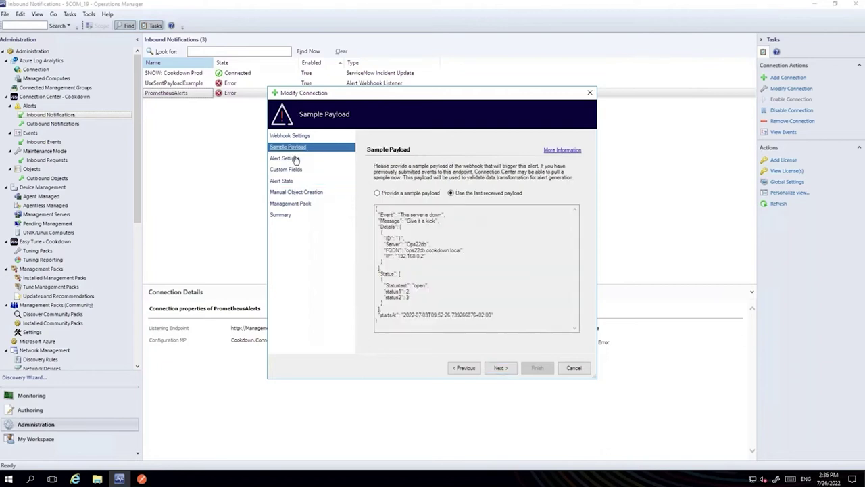
double_click(392, 244)
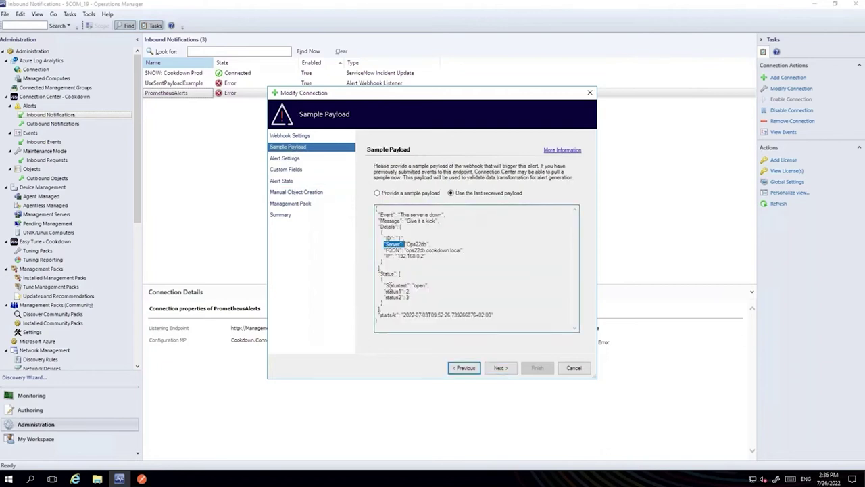
click(286, 169)
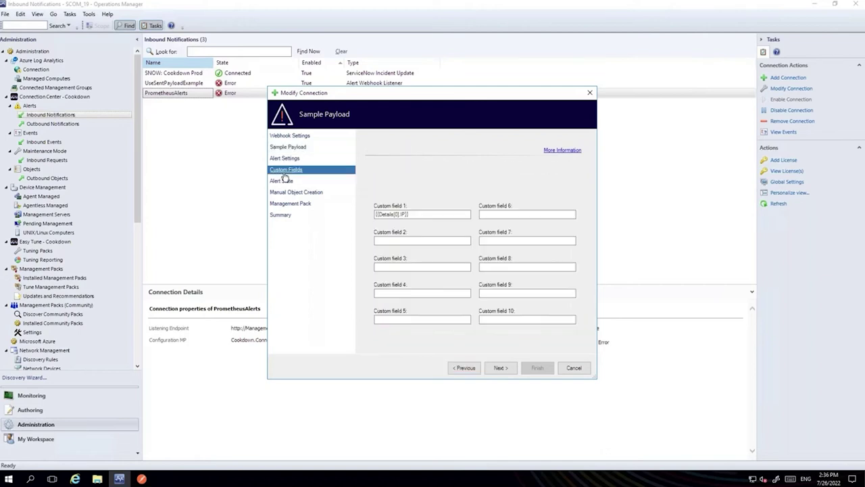
click(284, 181)
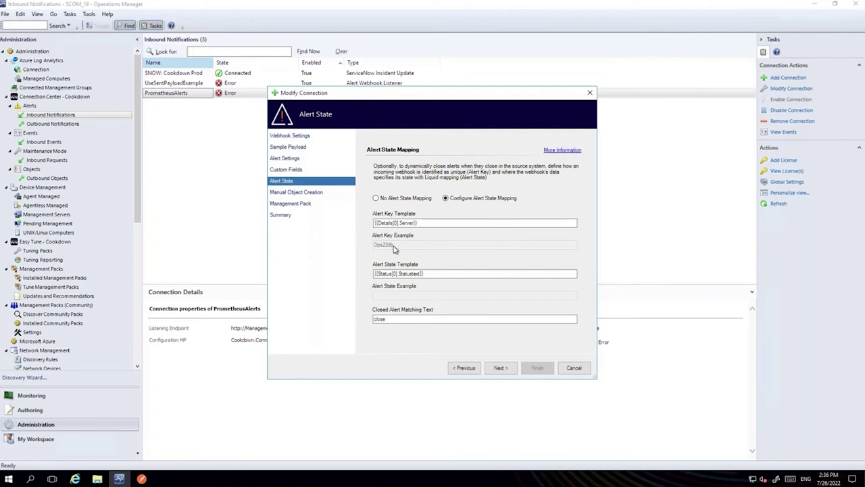
- Compare the alert state template with the first field of the sample payload's Status array, and check the closed alert matching text
click(387, 275)
click(387, 279)
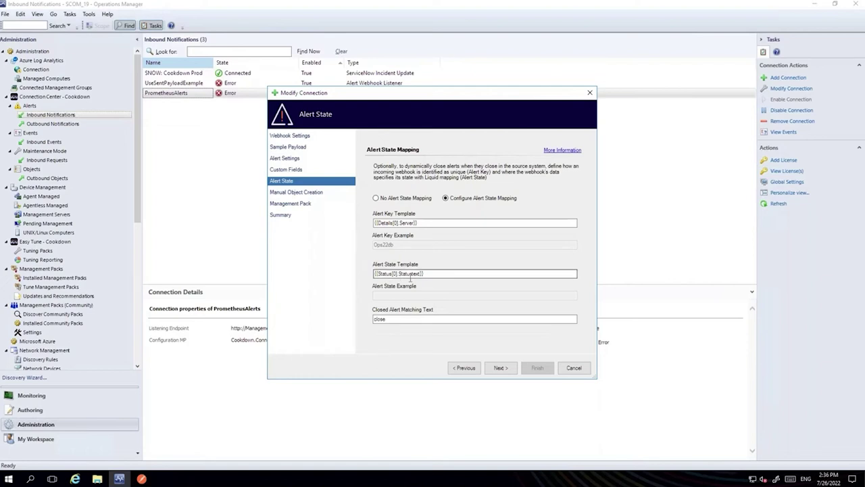
click(290, 147)
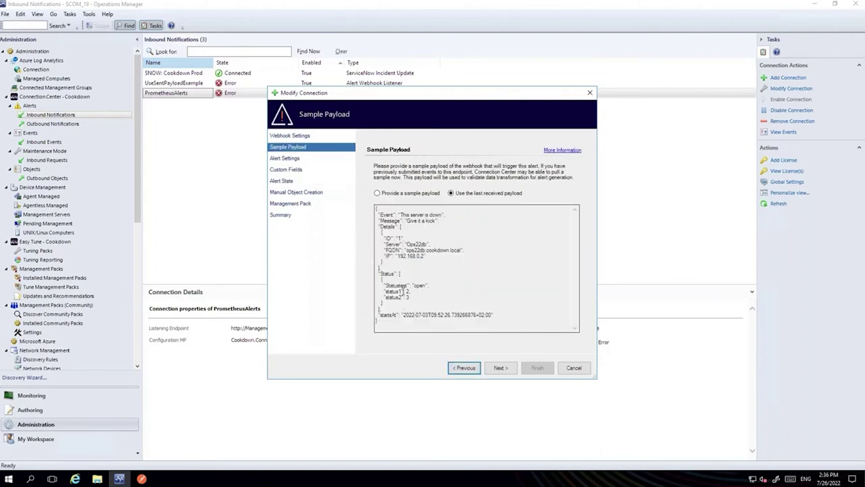
double_click(397, 286)
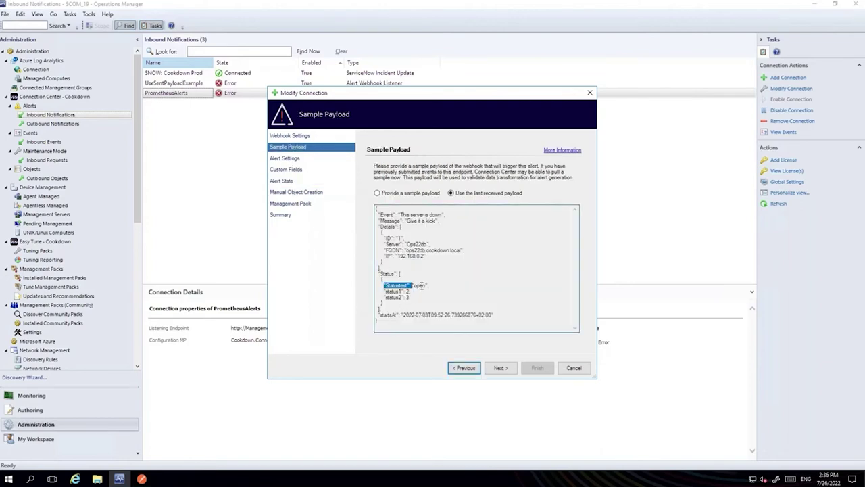
drag(415, 286, 409, 291)
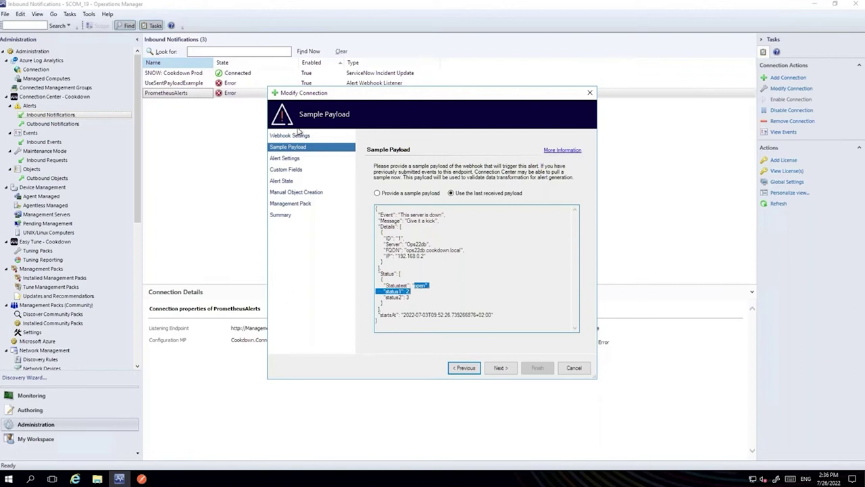
click(294, 181)
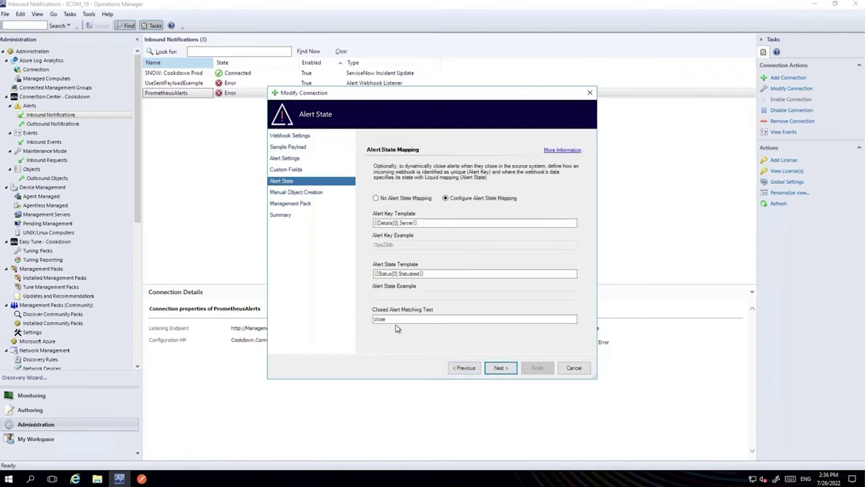
drag(398, 319, 355, 311)
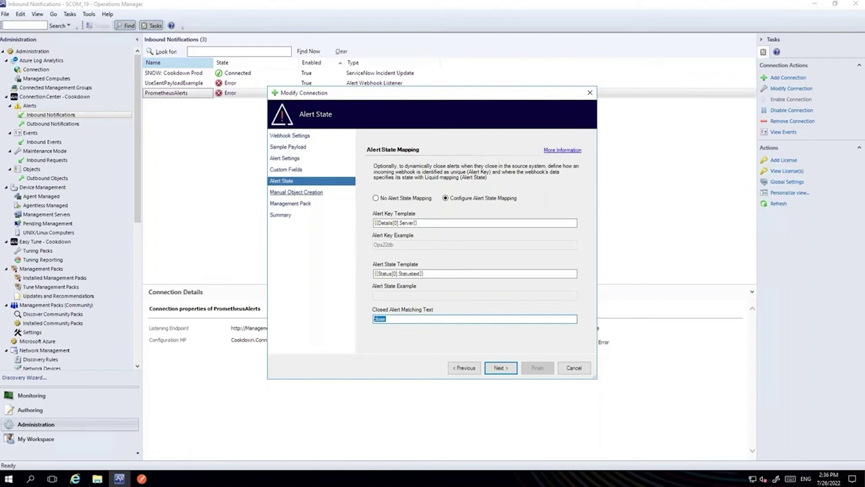
- Add a manually created object with object key 5 and object name whatever
click(297, 193)
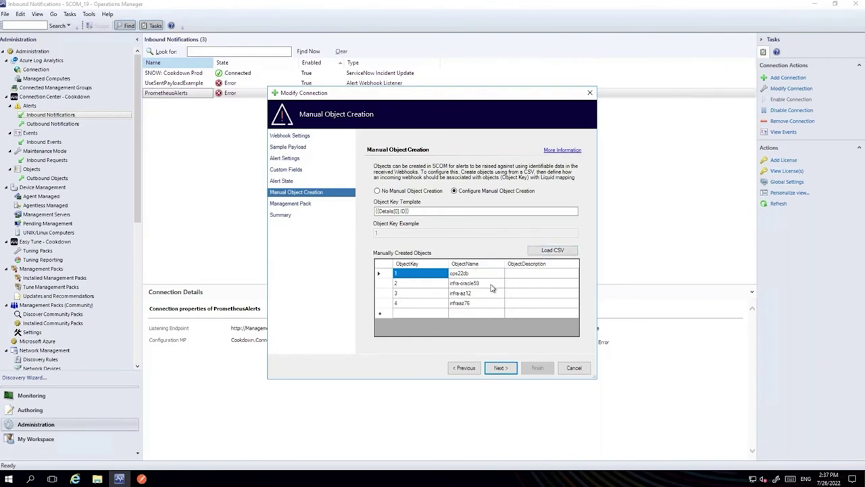
click(415, 315)
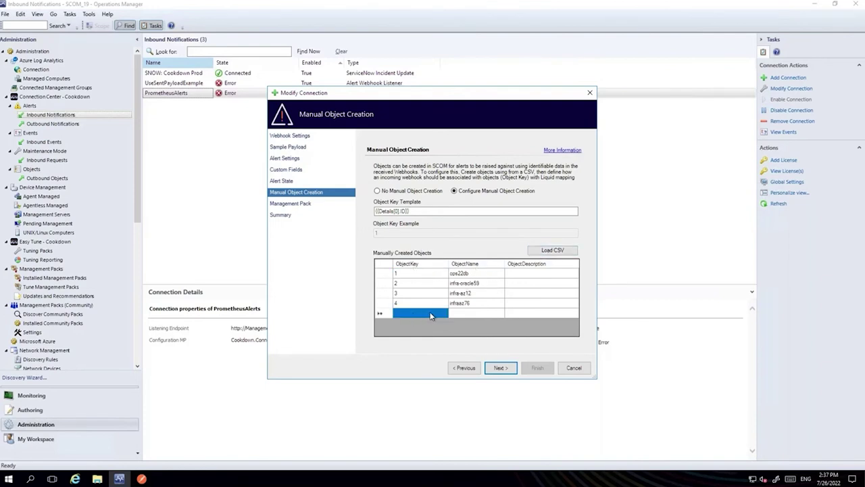
text(5)
click(468, 315)
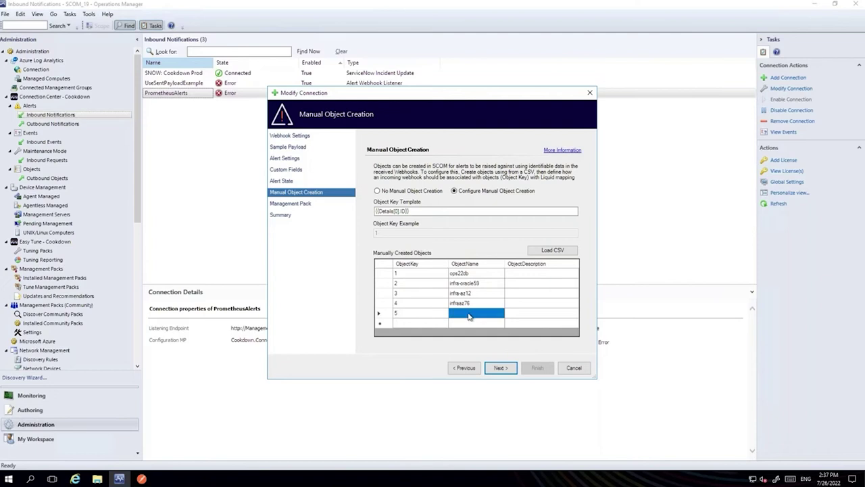
text(whatever)
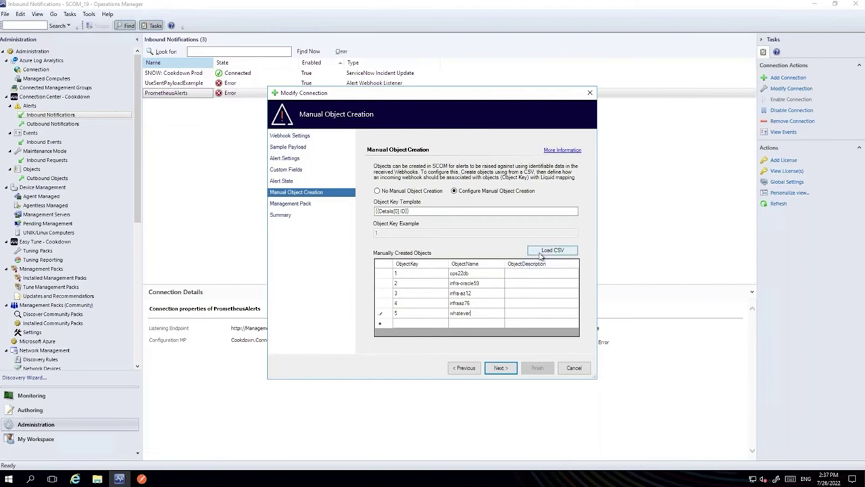
- Review the object key template and the connection's configuration summary, and cancel the wizard without saving
drag(419, 210, 349, 207)
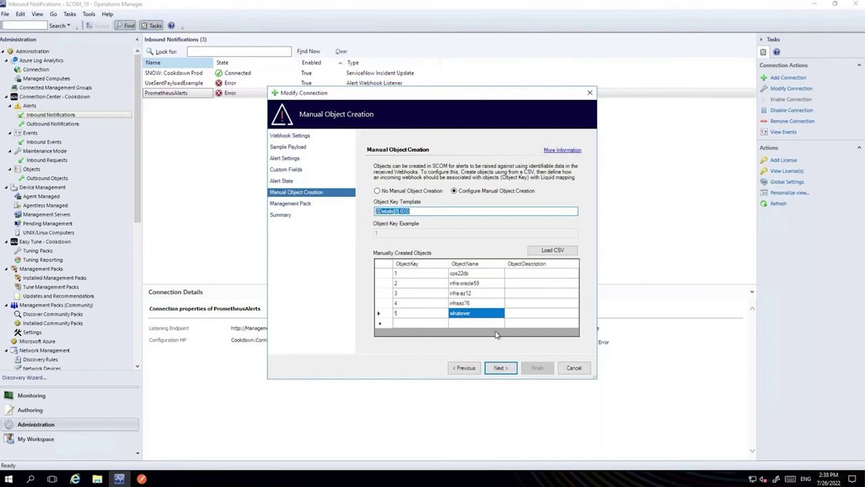
click(498, 369)
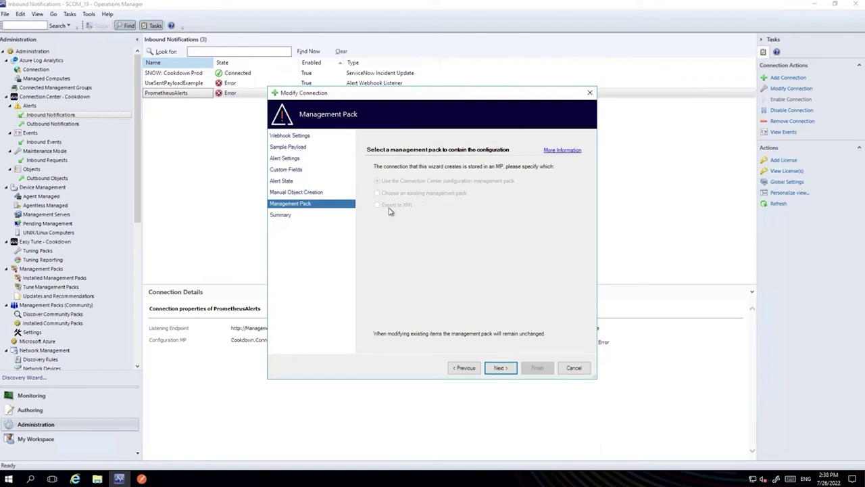
click(496, 371)
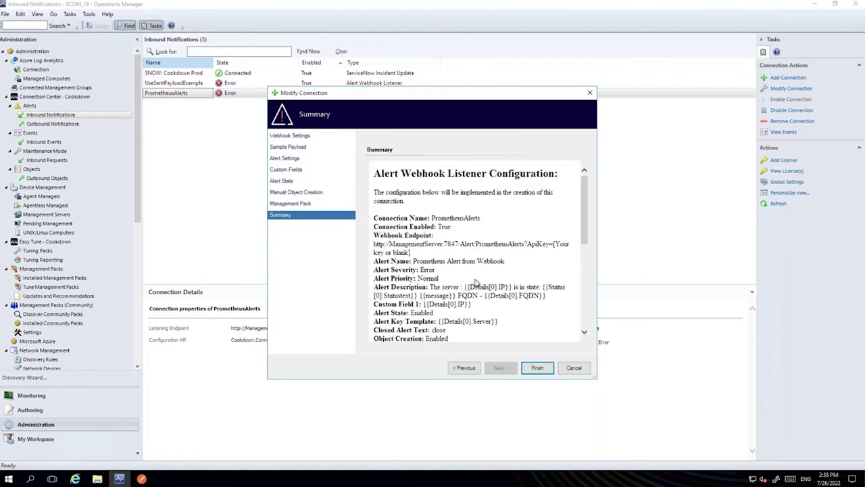
scroll(457, 237, down, 4)
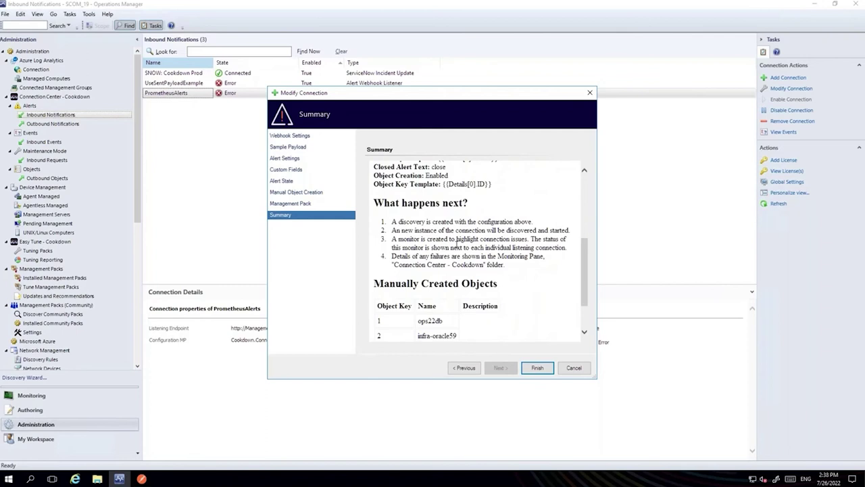
scroll(457, 242, down, 2)
click(587, 369)
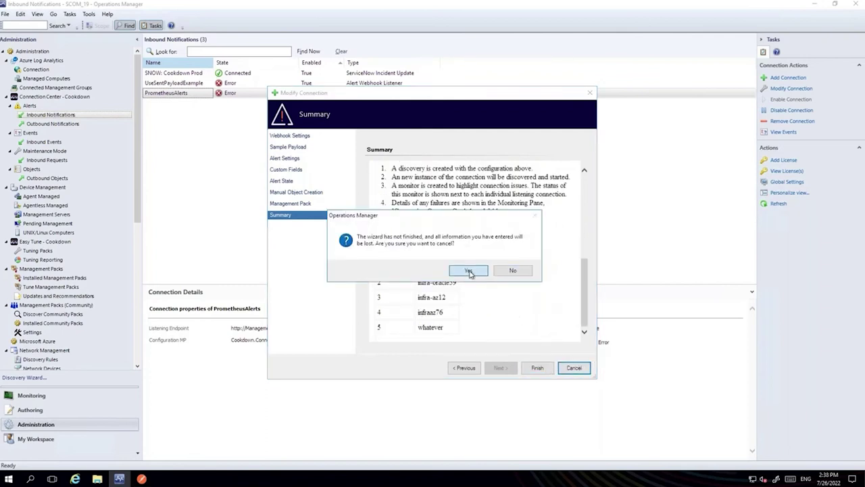
click(468, 271)
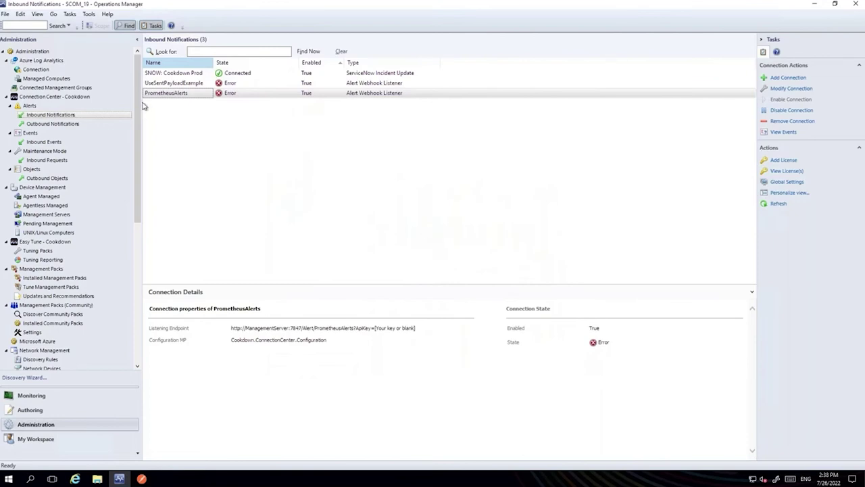
- Go to the active alerts and examine the details and description of the Prometheus Alert from Webhook alert
mouse_move(141, 479)
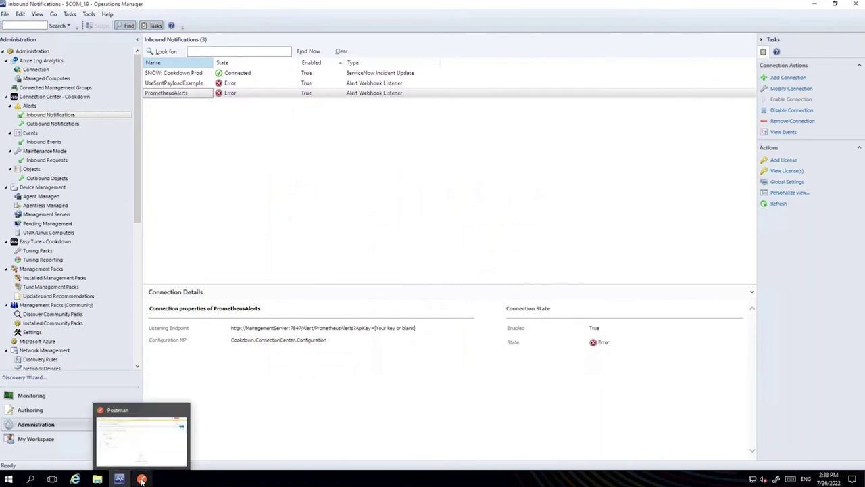
click(246, 84)
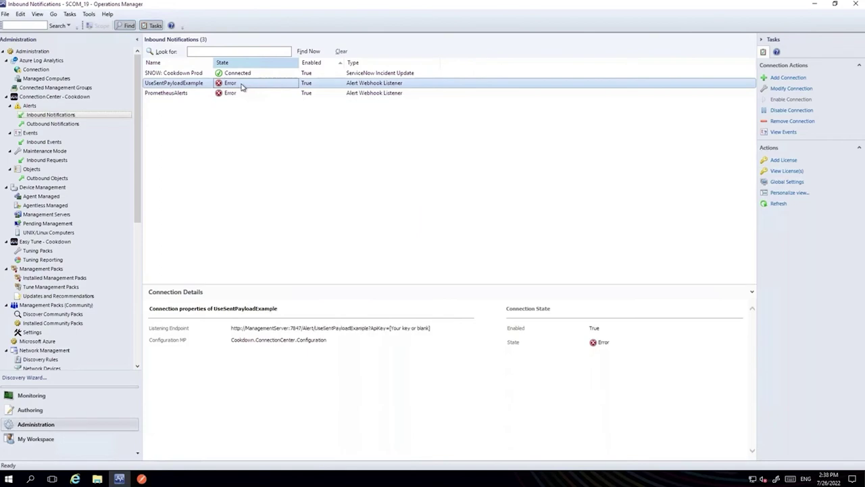
click(42, 401)
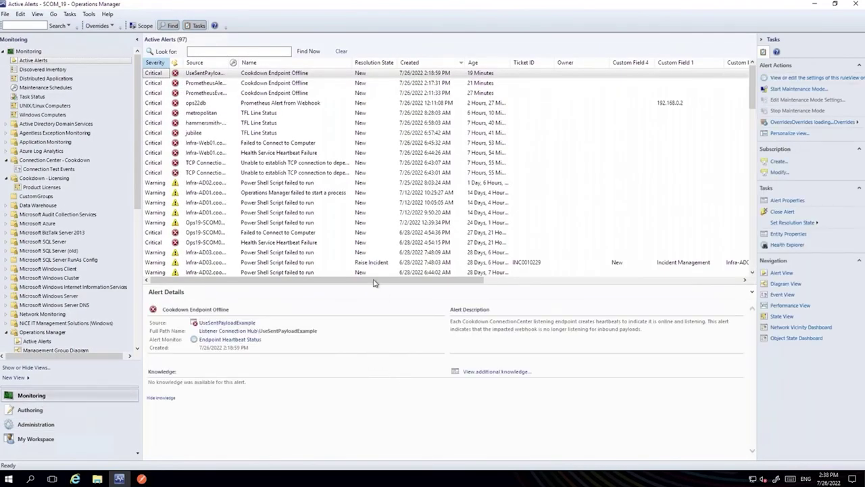
click(277, 104)
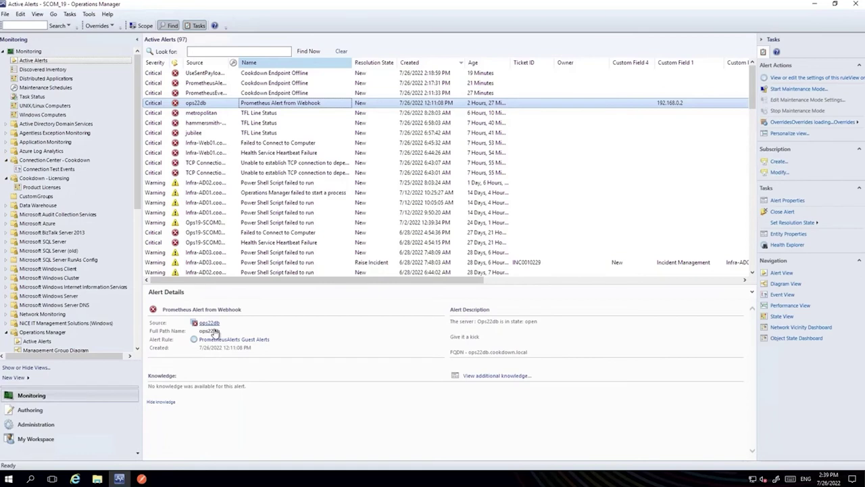
drag(451, 322, 522, 352)
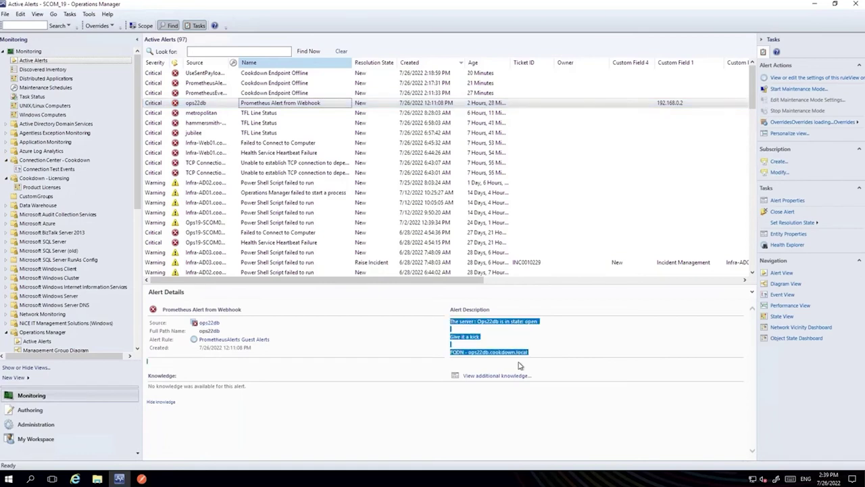
- Open Health Explorer for the Prometheus Alert from Webhook alert and view the state change events of its open alerts monitor
right_click(264, 106)
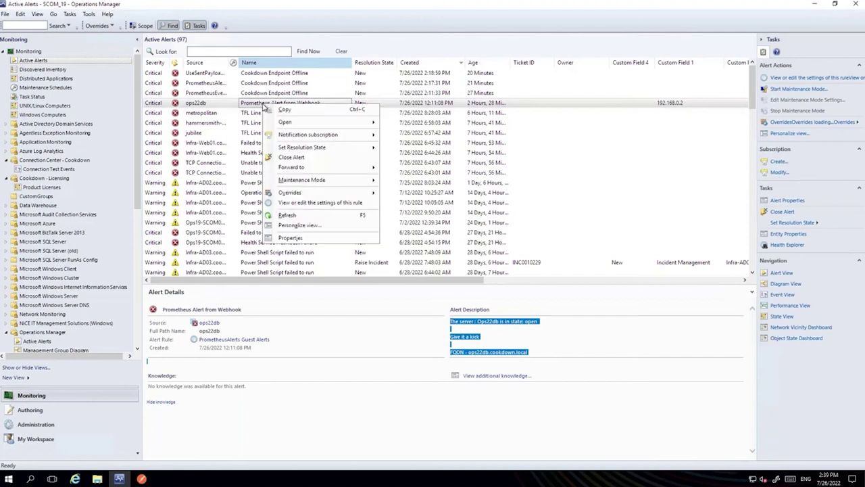
mouse_move(300, 126)
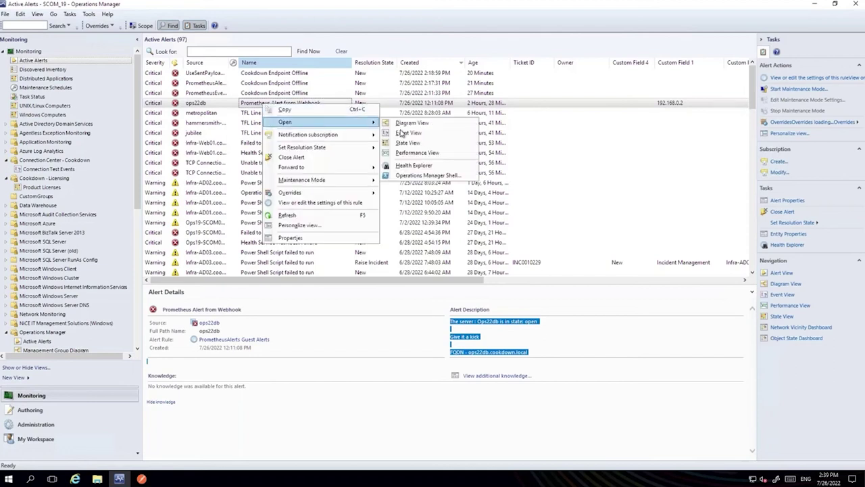
click(454, 170)
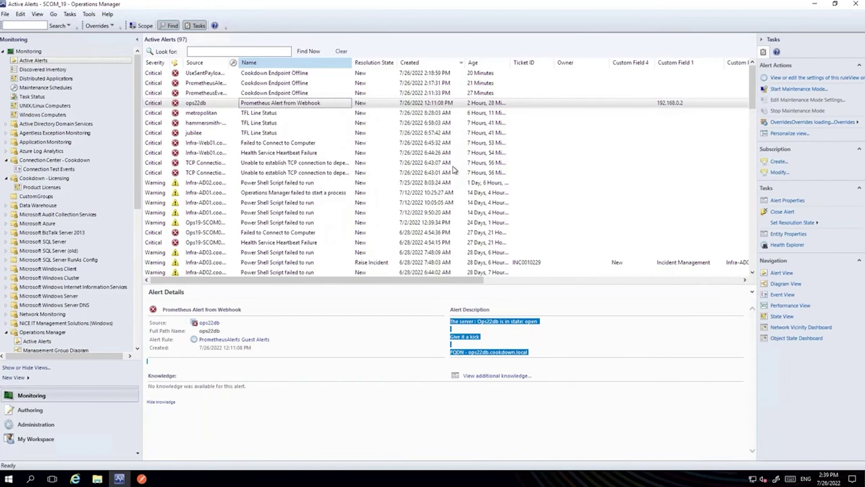
click(241, 48)
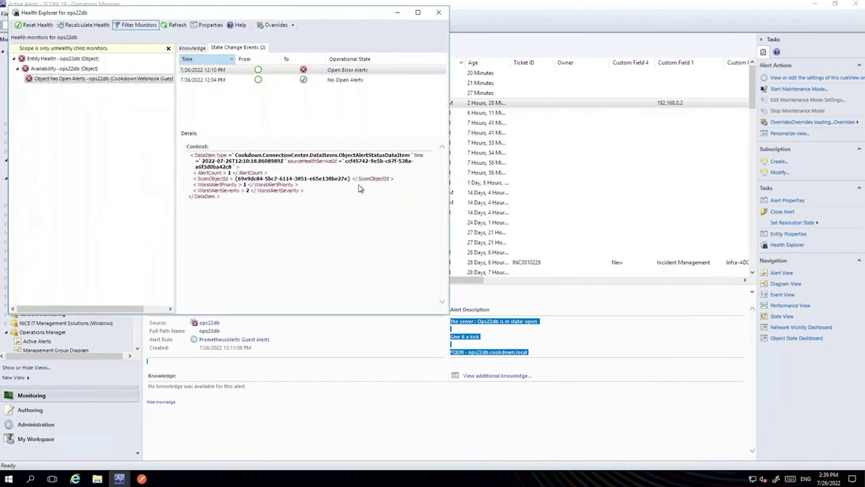
- Close Health Explorer and check Custom Field 1 of the Prometheus Alert from Webhook alert and the details of the PrometheusAlerts endpoint offline alert
click(438, 12)
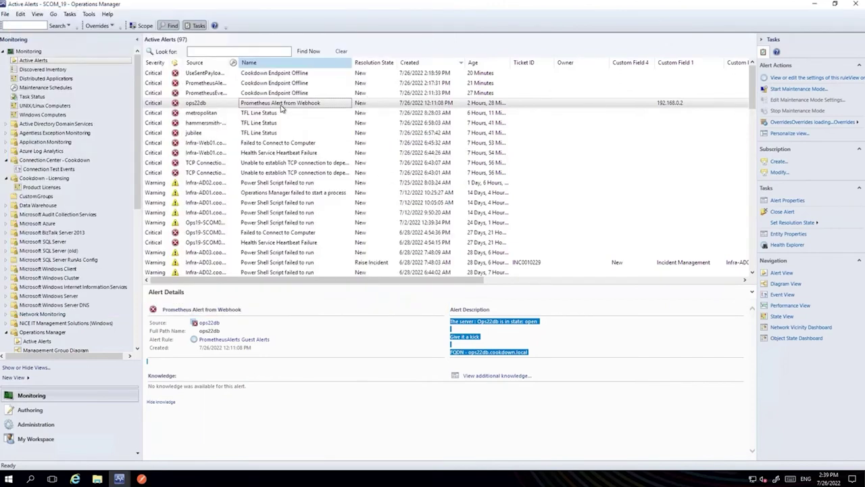
click(668, 102)
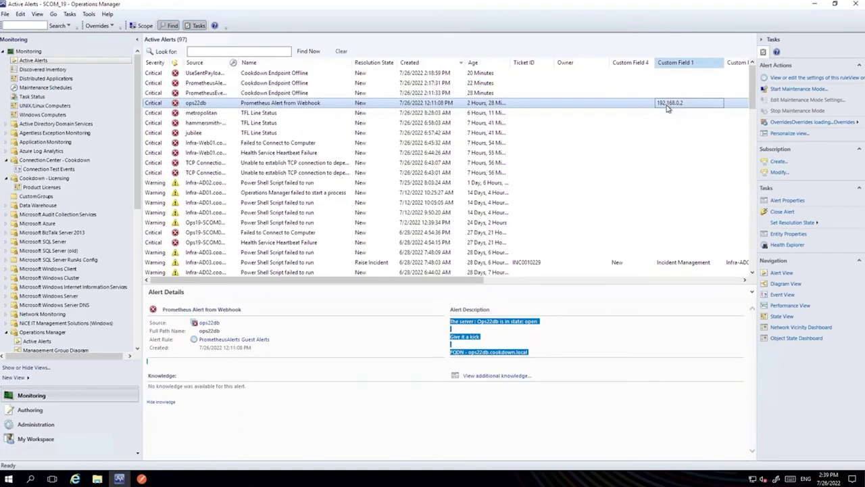
click(269, 84)
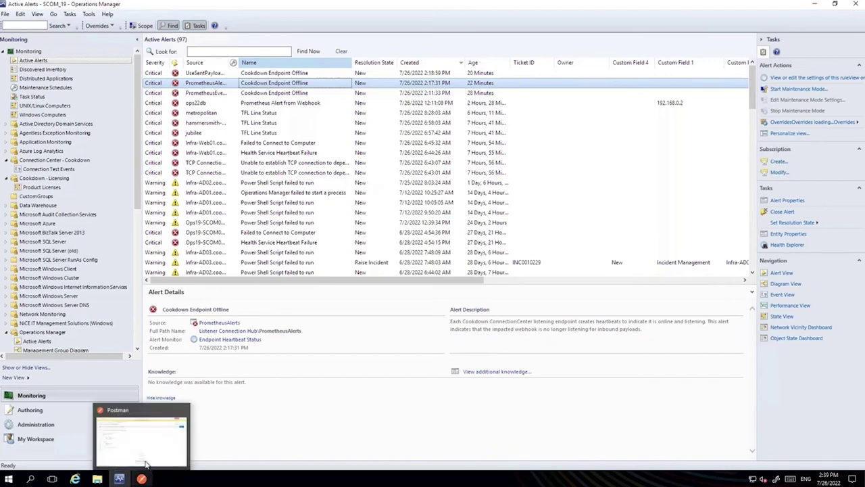
- Switch to Postman to view the JSON body of the UseSentPayloadExample request, and return to Operations Manager
click(145, 463)
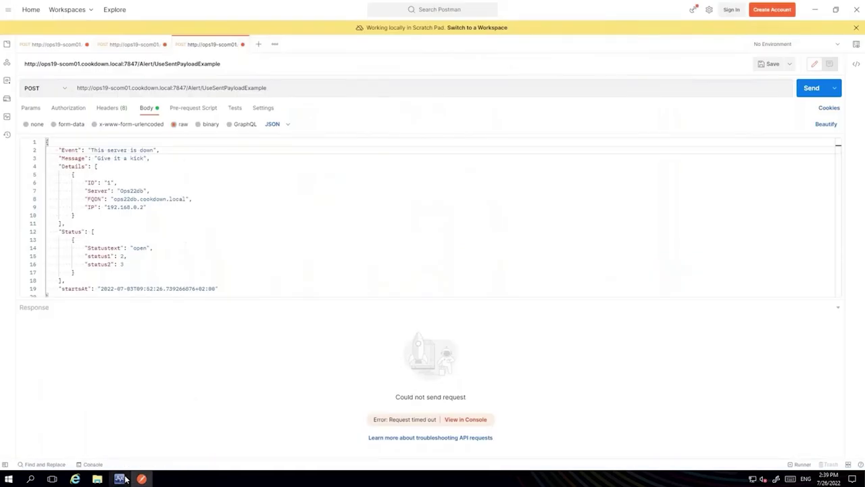
mouse_move(125, 478)
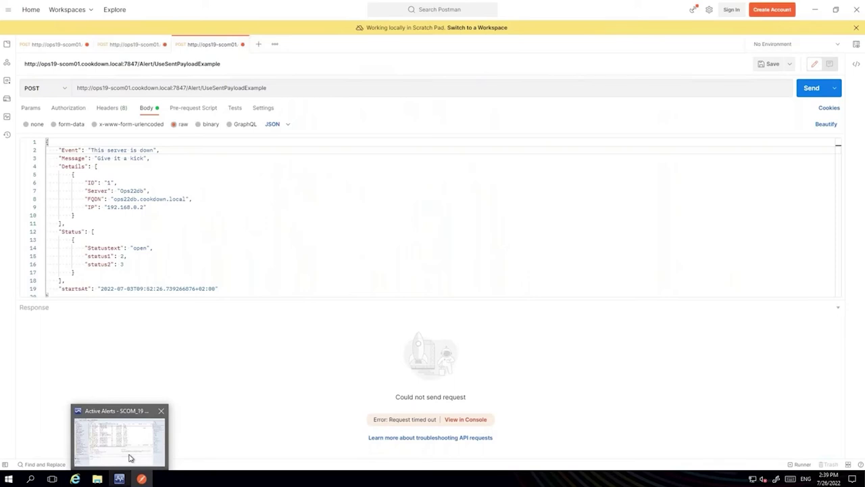
click(131, 458)
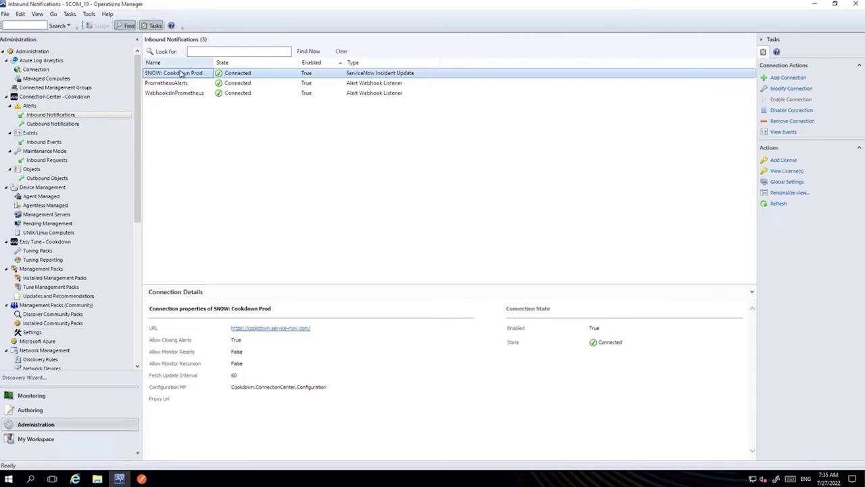
- Start a new inbound Webhooks connection, enable it, name it blank, and continue to its sample payload
click(787, 78)
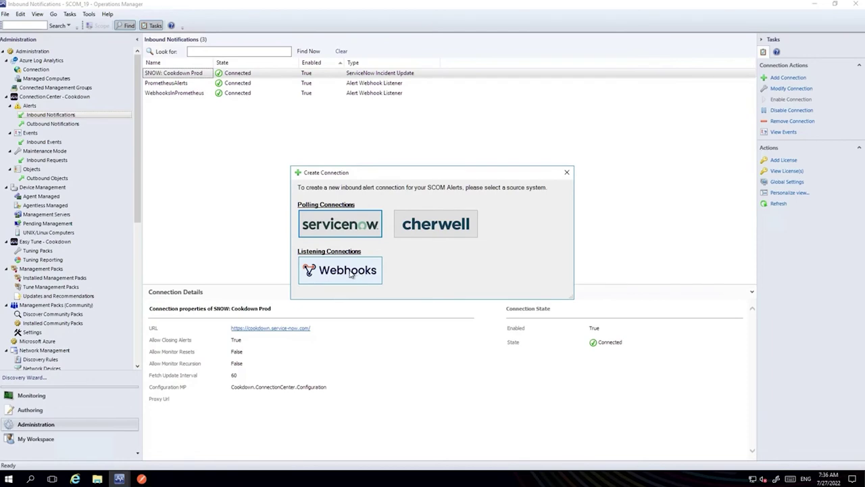
click(317, 275)
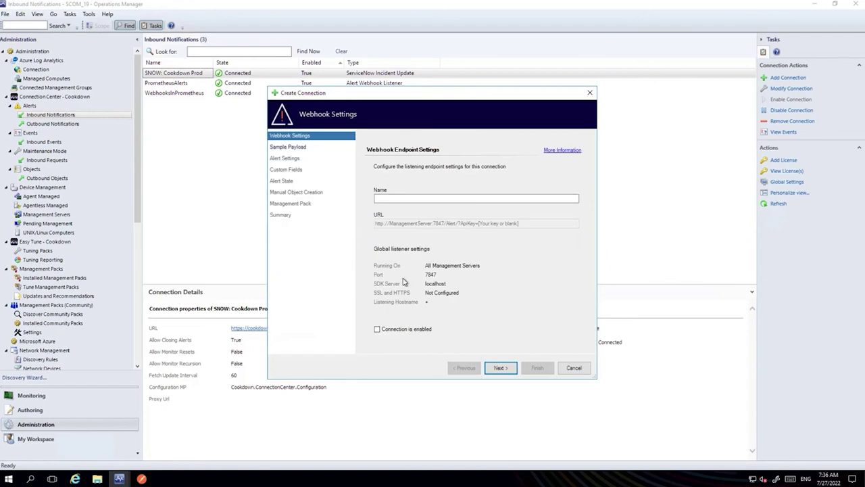
click(399, 199)
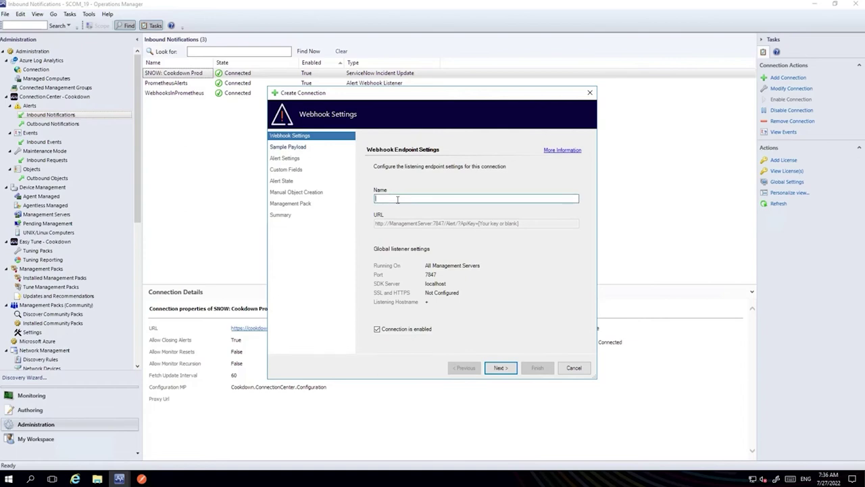
text(blank)
click(509, 371)
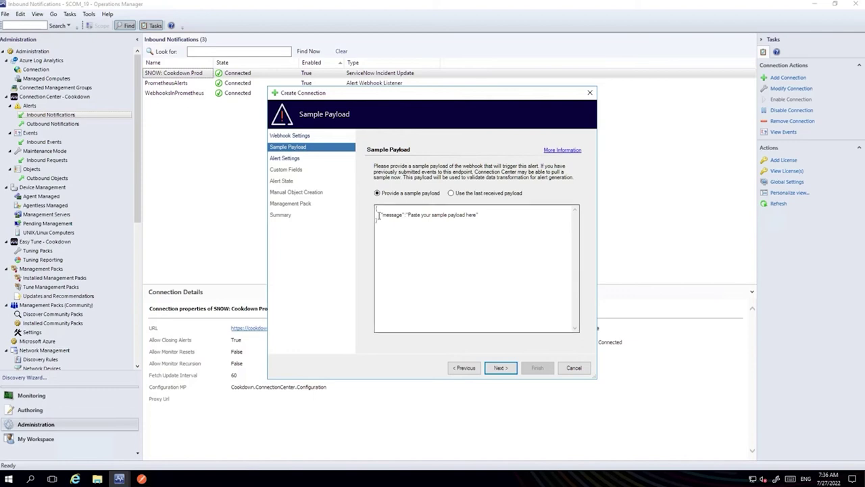
- Try the last received payload as the sample, and create the connection with default settings in the Connection Center configuration management pack
click(452, 194)
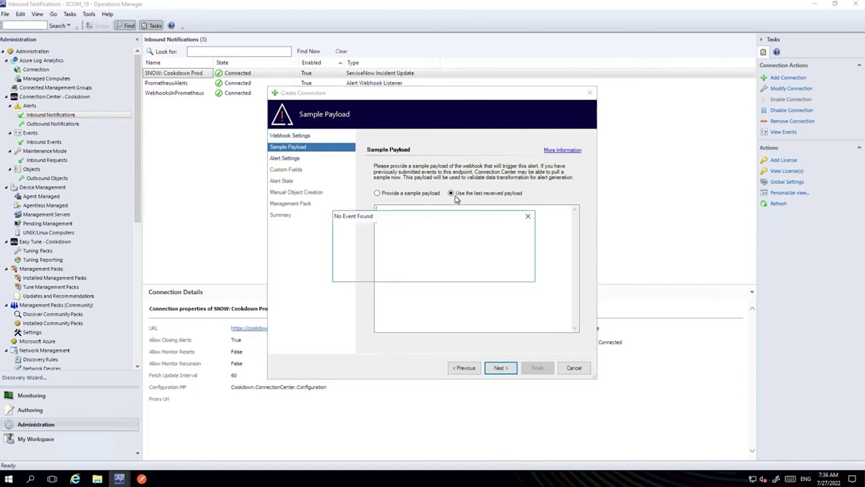
click(504, 270)
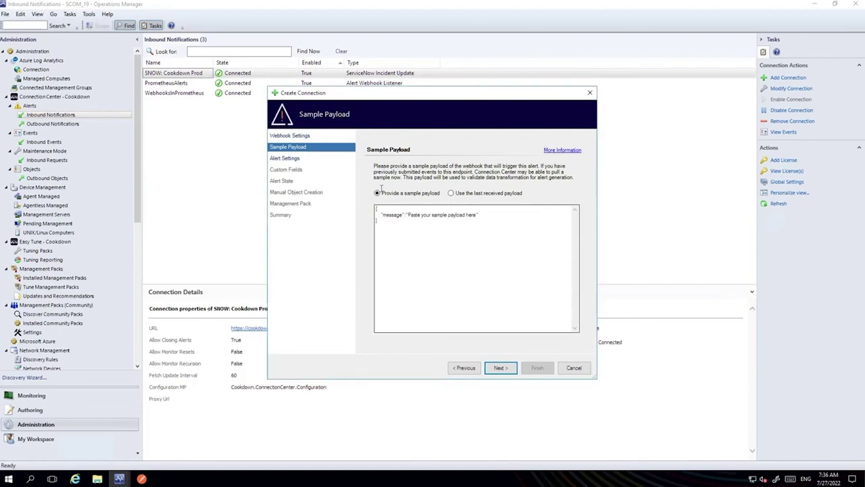
click(500, 368)
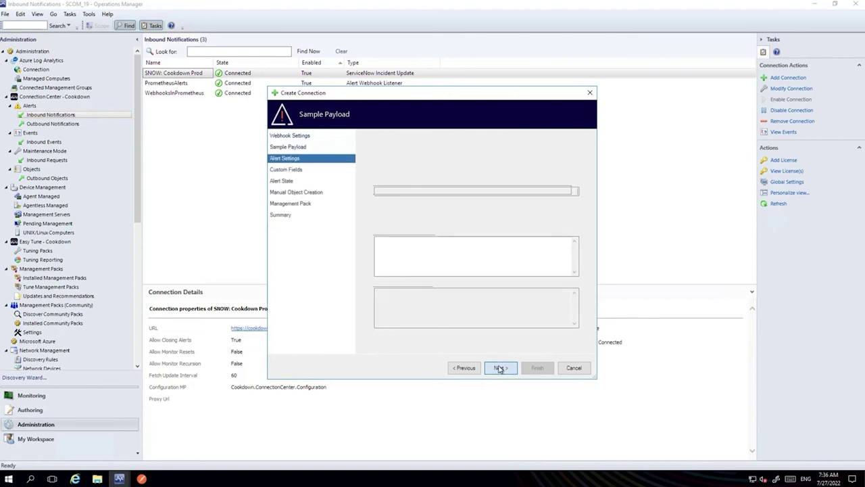
click(500, 367)
click(500, 368)
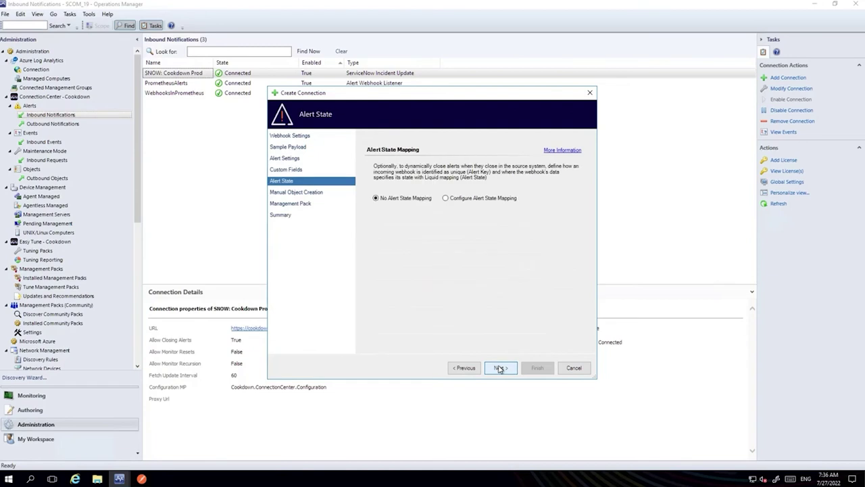
click(501, 368)
click(500, 368)
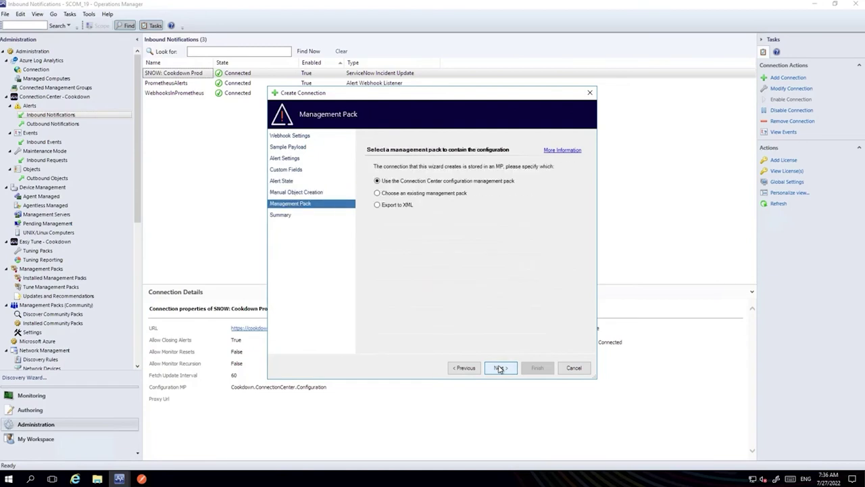
click(500, 368)
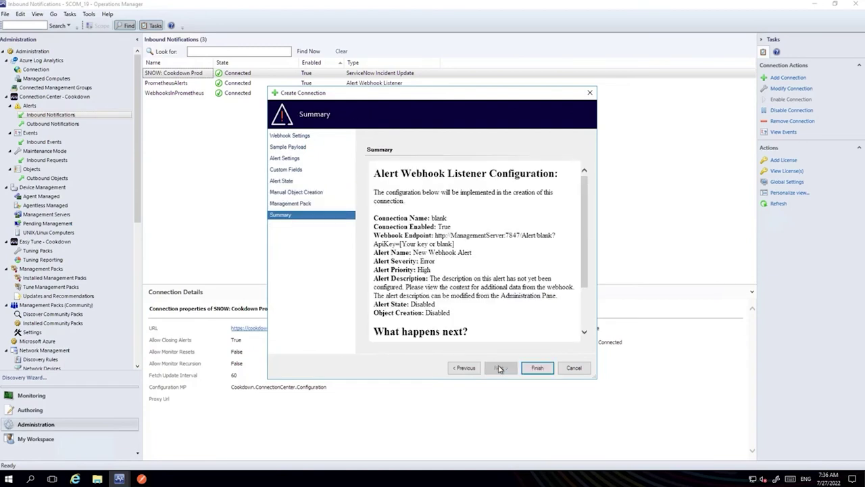
click(537, 368)
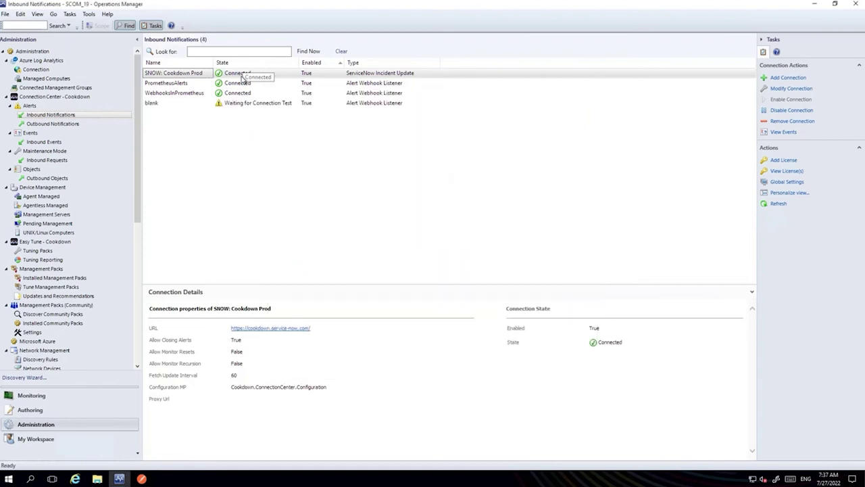
- Check the state of the blank connection, and open the PrometheusAlerts connection for modification to view its sample payload
click(257, 103)
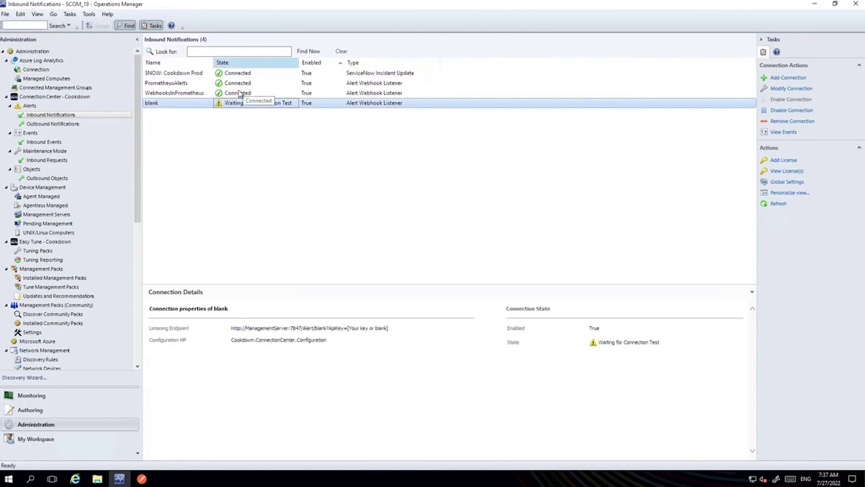
click(192, 83)
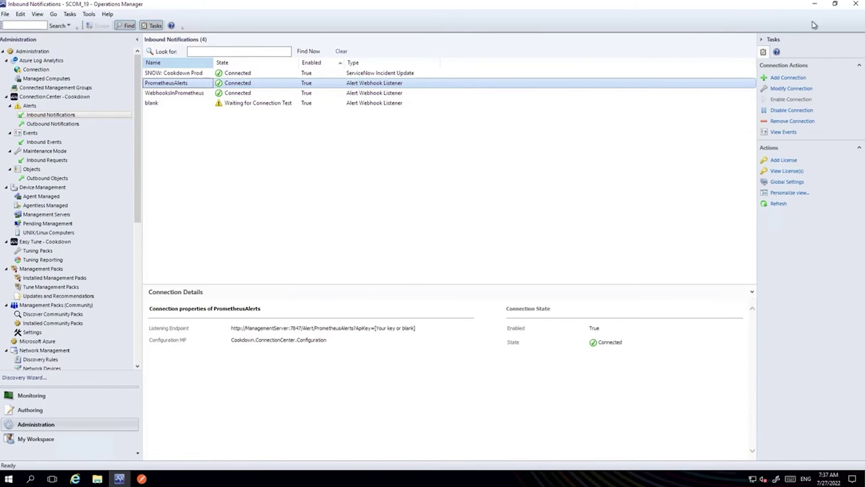
click(792, 89)
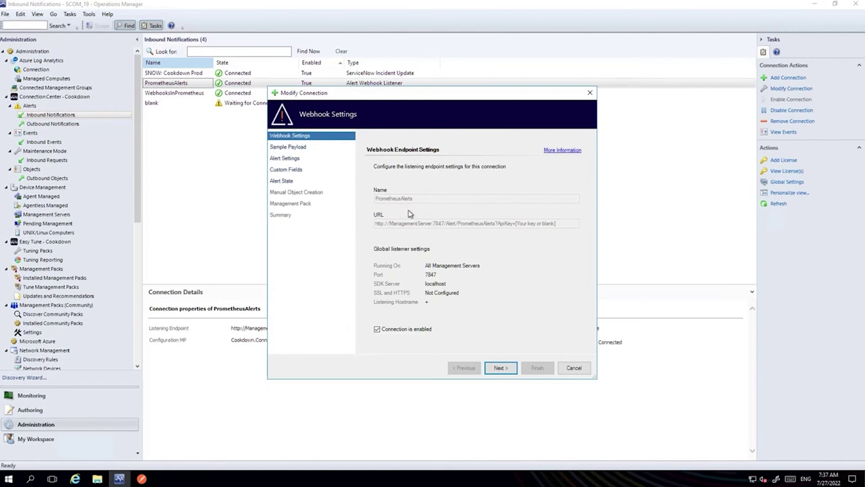
click(501, 369)
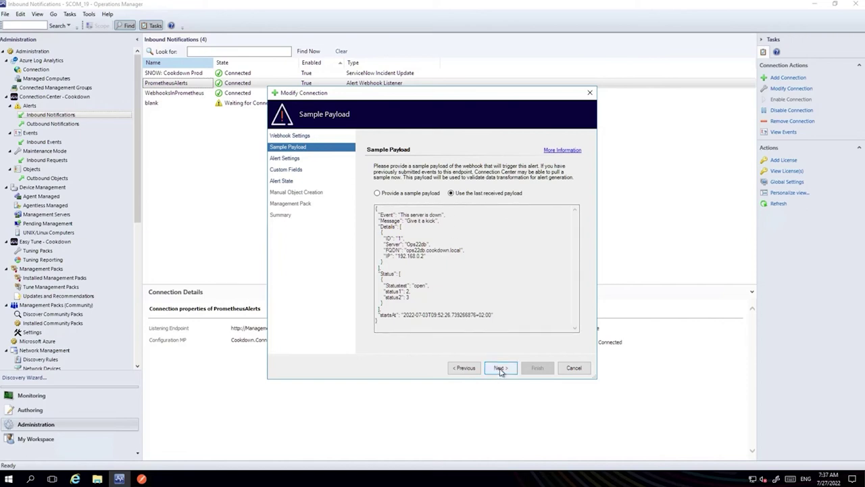
- Compare the Server mapping in the alert description template with the Details section of the sample payload
click(501, 369)
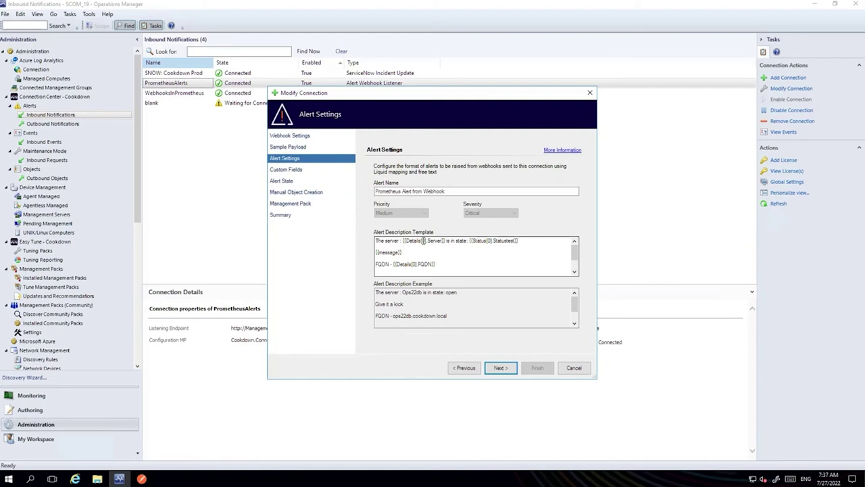
double_click(396, 240)
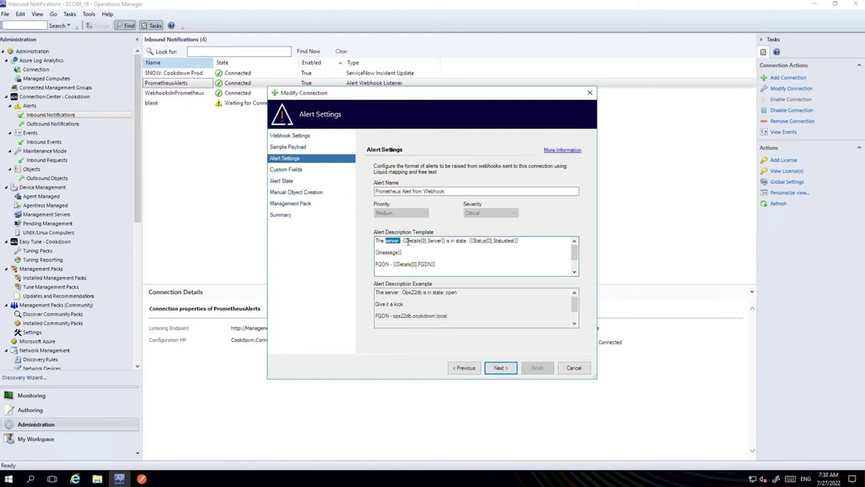
drag(404, 241, 441, 245)
click(413, 245)
click(284, 147)
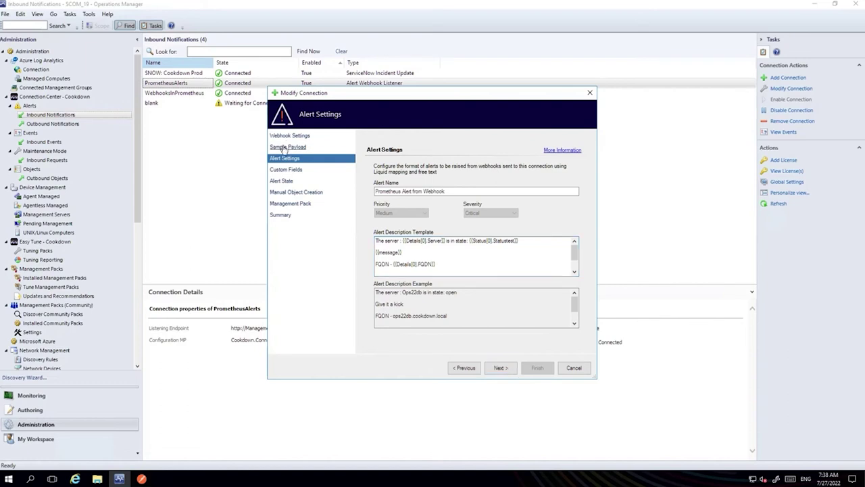
double_click(383, 226)
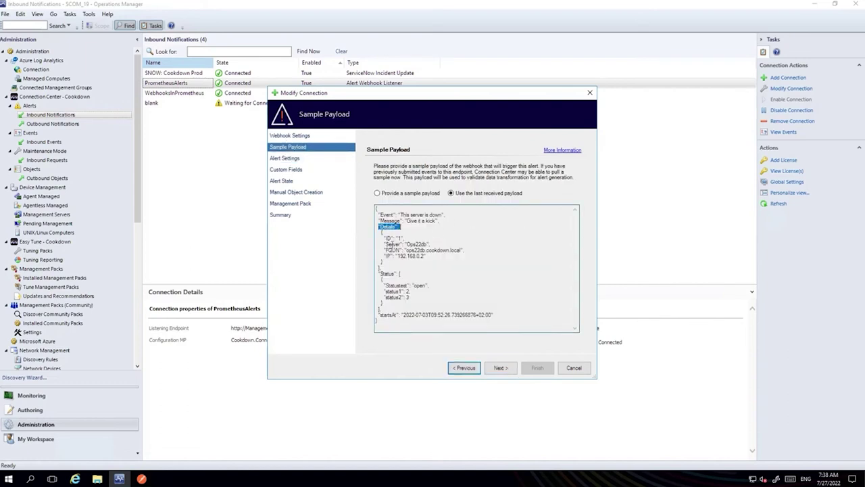
click(289, 158)
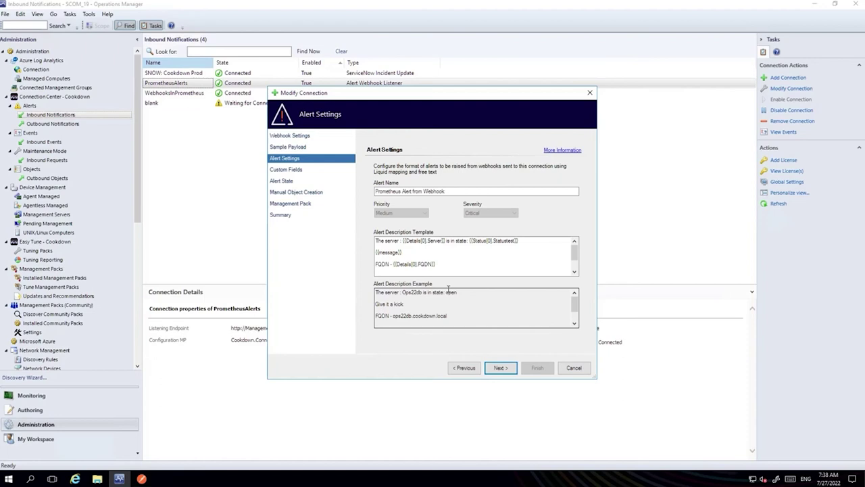
- Compare the Custom field 1 mapping with the IP value in the sample payload
click(499, 368)
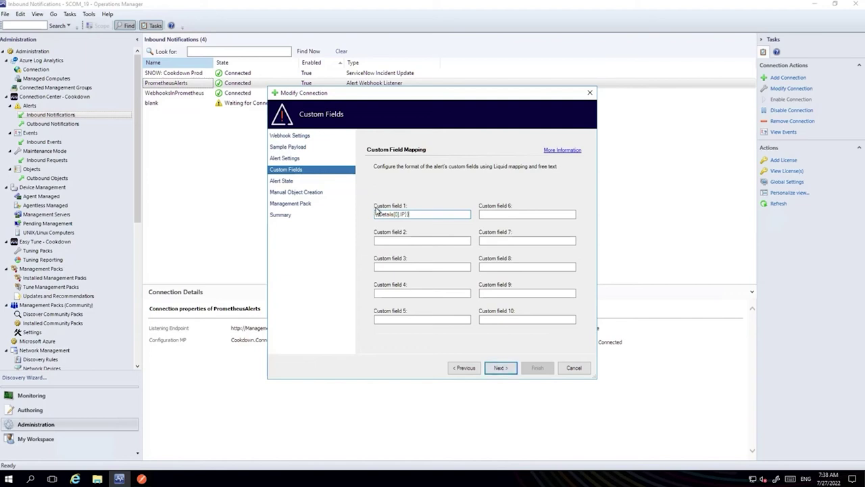
click(301, 148)
drag(398, 256, 421, 256)
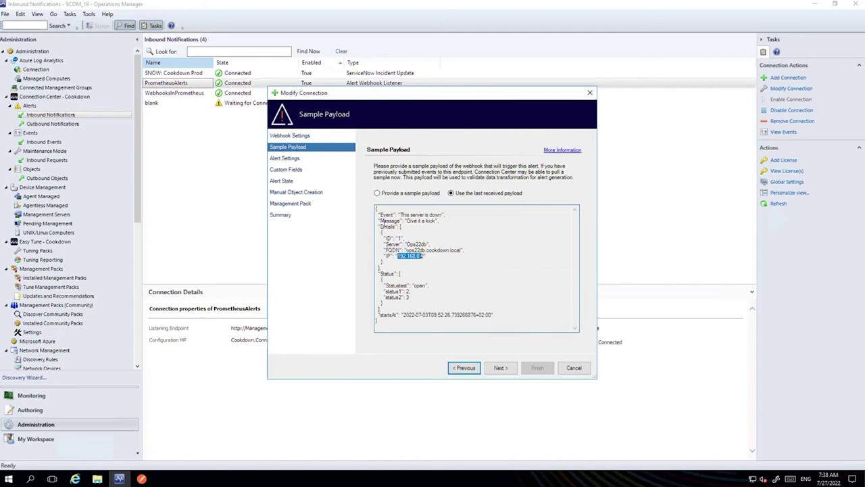
- Add {{Details[0].IP}} on a new line below the FQDN line of the alert description template
click(293, 159)
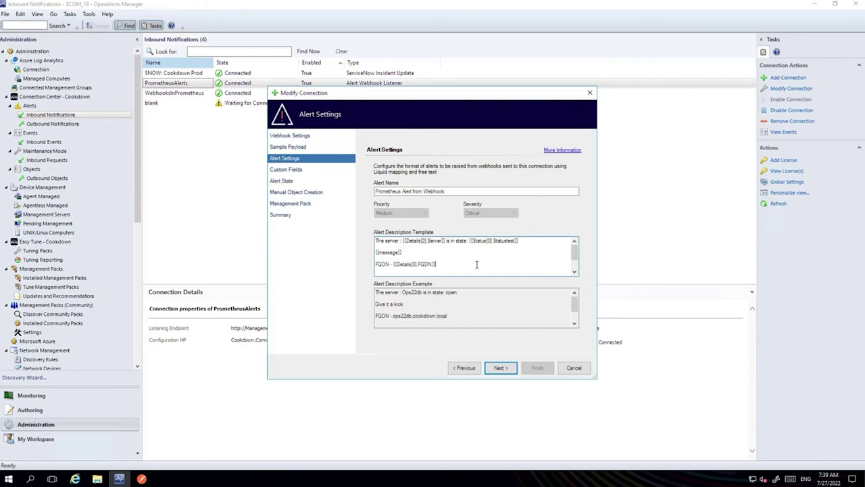
scroll(477, 264, down, 1)
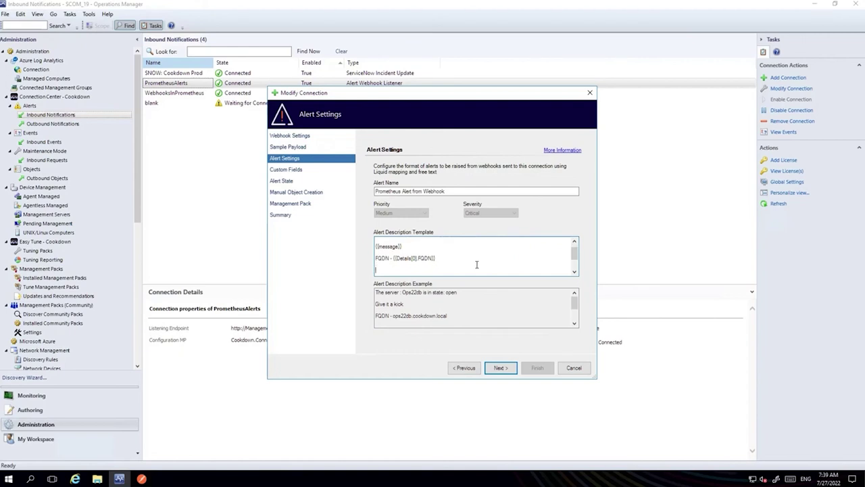
text({{)
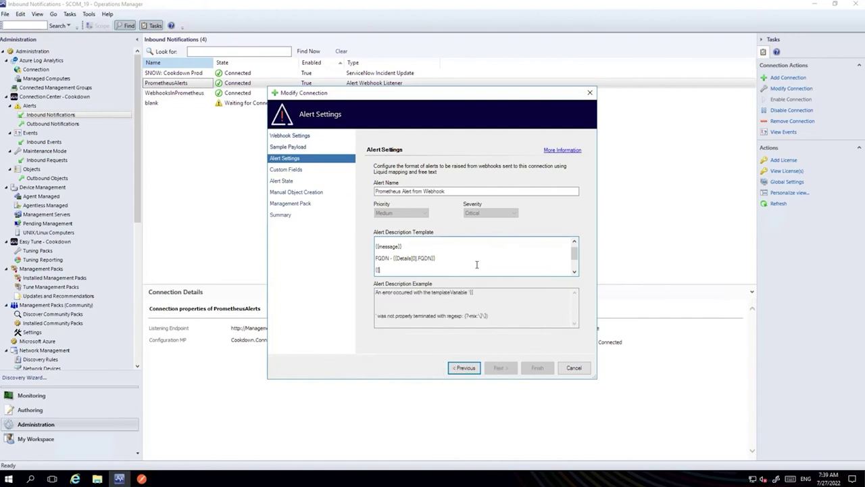
text(Detail[0]}})
key(Left)
key(Left)
key(Left)
key(Left)
key(Left)
text(s)
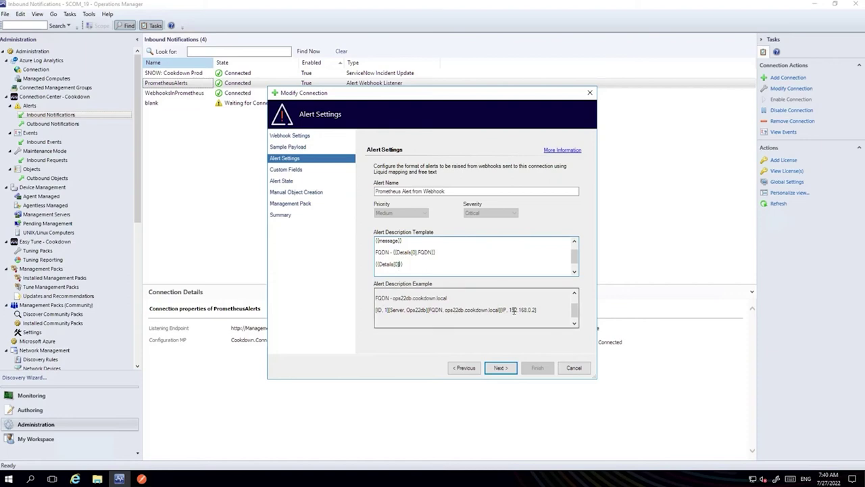
text(IP)
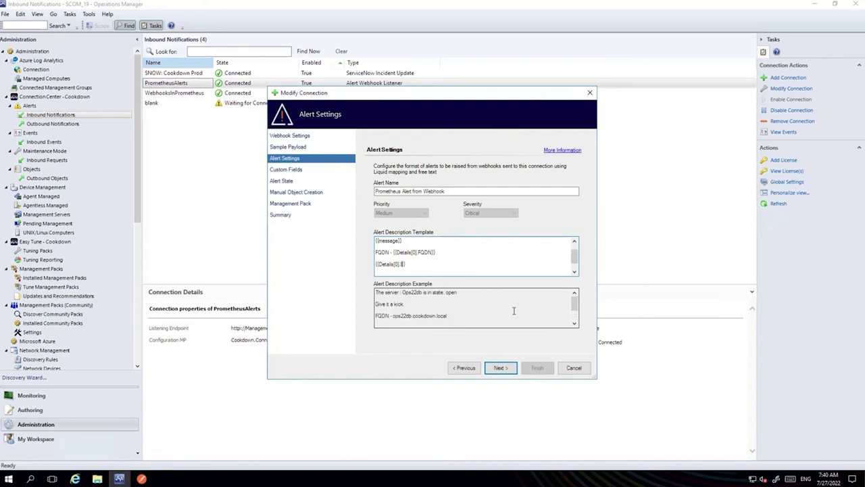
- Check the IP line in the alert description example, and delete {{Details[0].IP}} from the template
scroll(464, 316, down, 1)
drag(408, 305, 379, 304)
drag(423, 265, 376, 265)
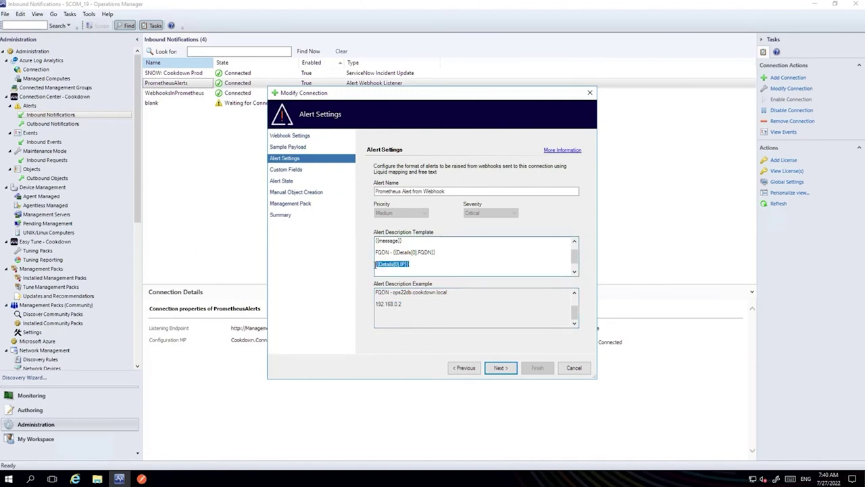
key(BackSpace)
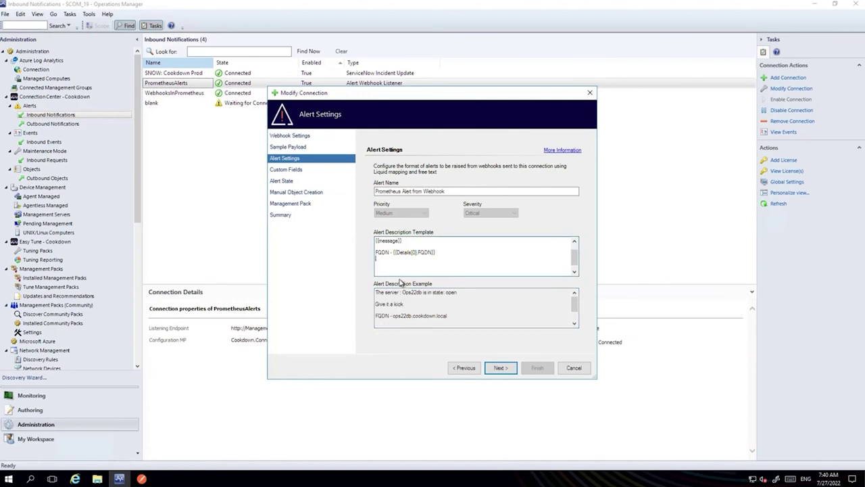
- Remove the blank line after the FQDN line in the alert description template, and proceed to the alert state mapping
key(BackSpace)
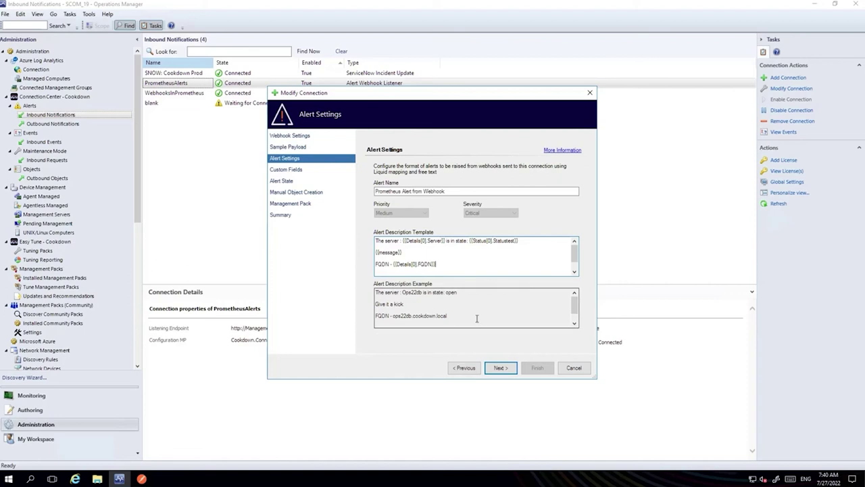
click(499, 369)
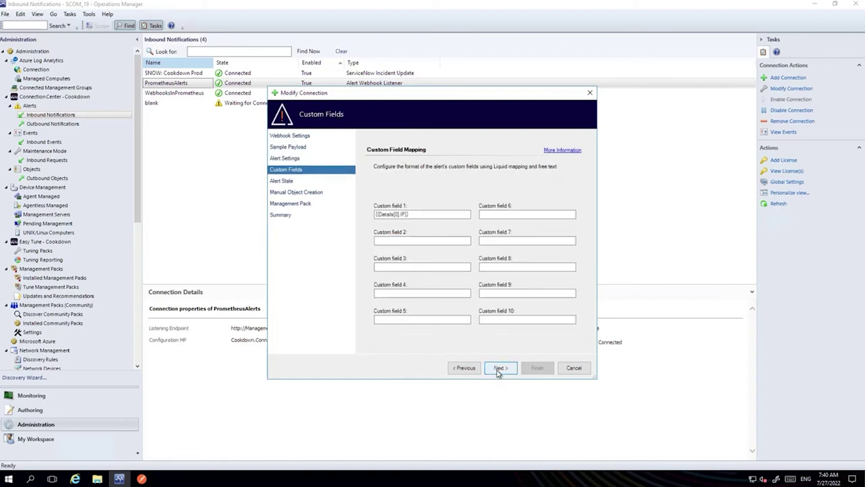
click(499, 369)
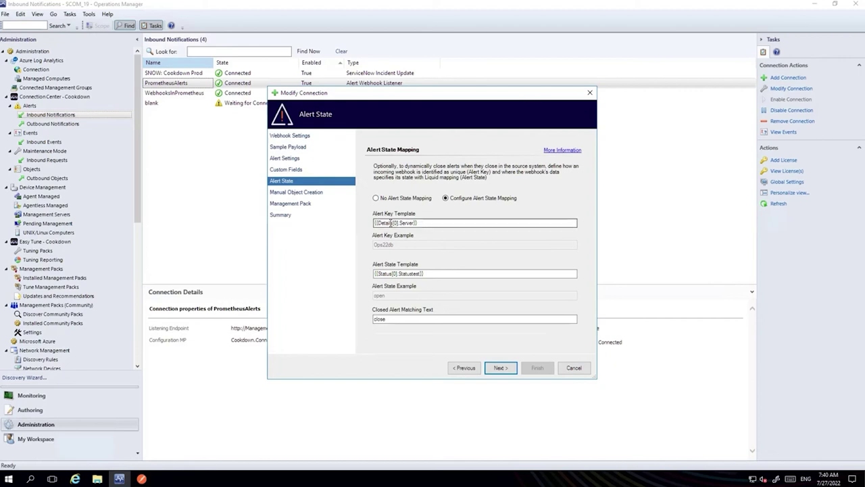
- Examine the alert key template, alert state template and closed alert matching text of the PrometheusAlerts connection
drag(389, 225, 417, 222)
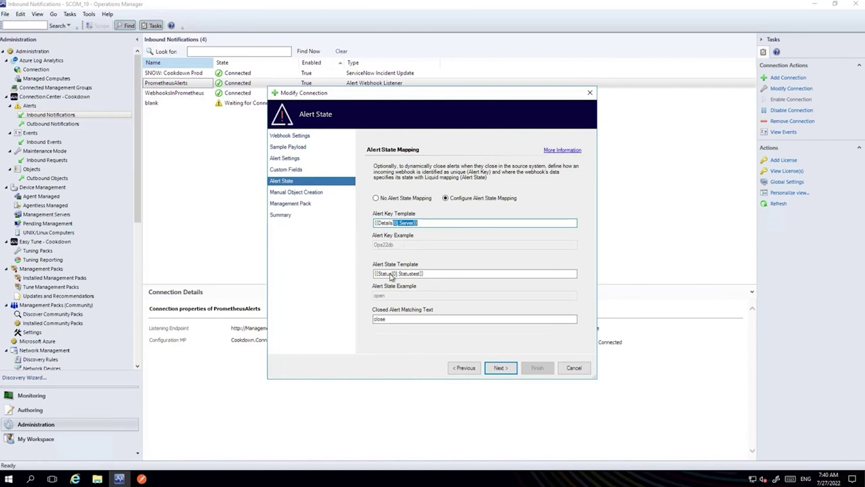
drag(430, 273, 370, 277)
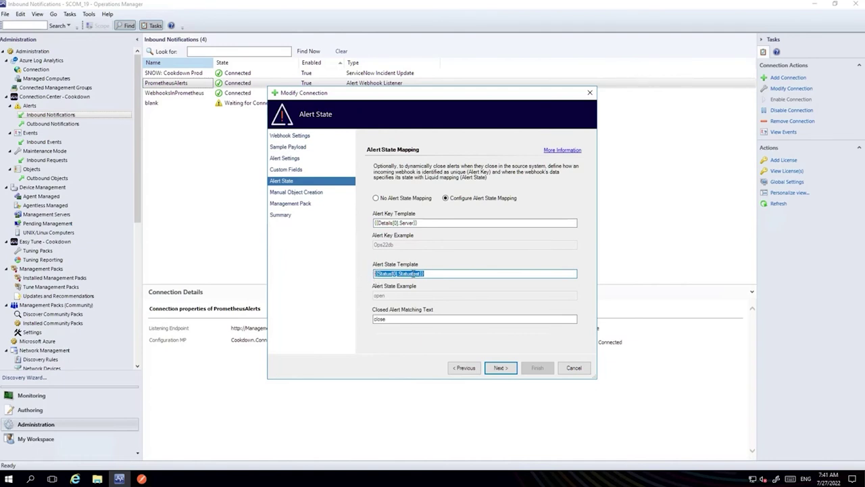
shift+click(393, 274)
click(410, 274)
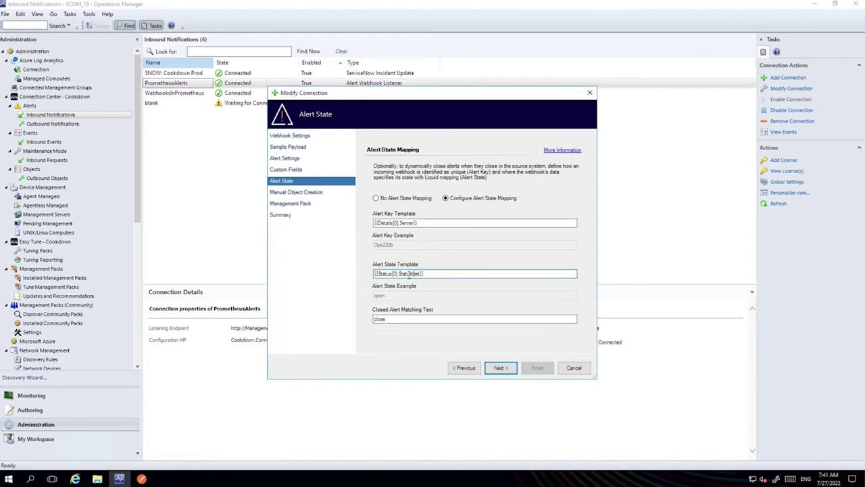
double_click(390, 318)
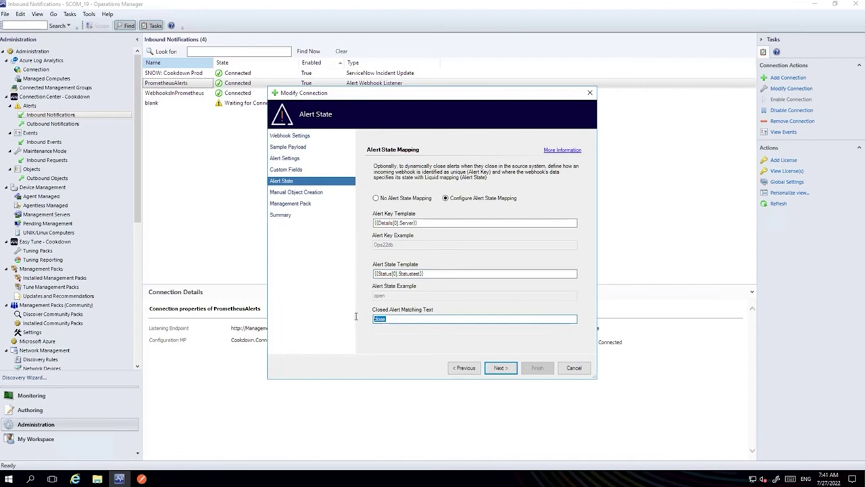
click(405, 318)
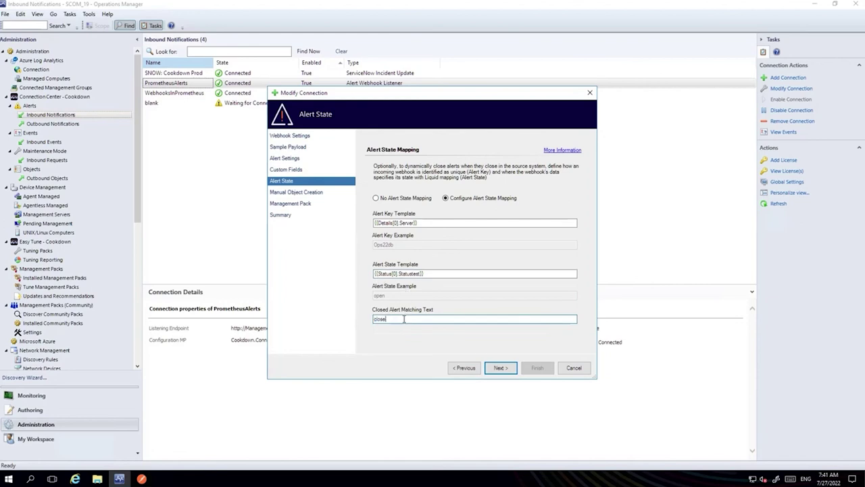
- Add a manually created object with object key 5 and object name rggndnm
click(499, 367)
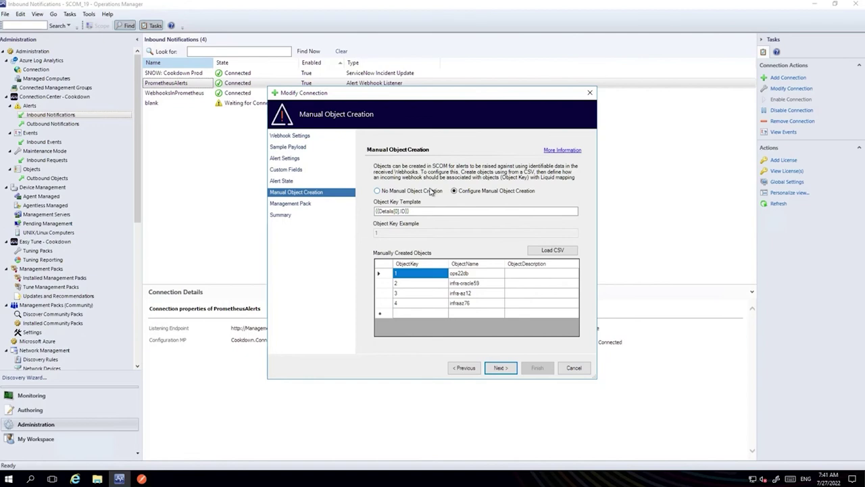
click(417, 303)
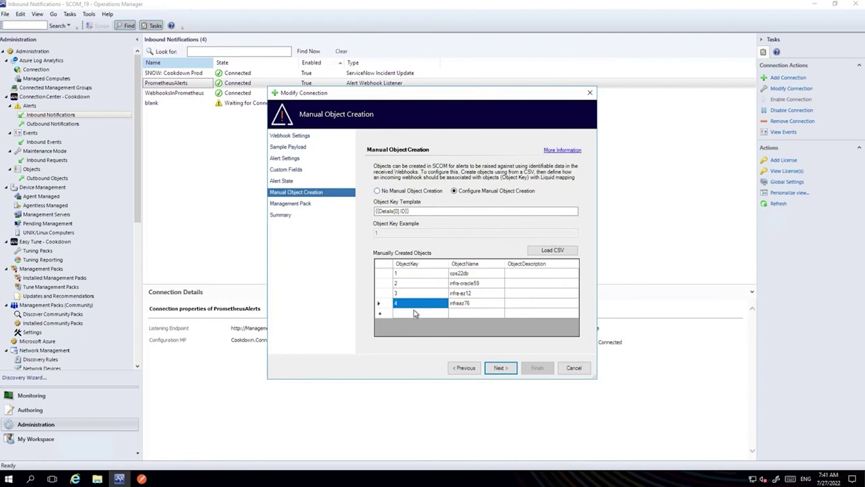
click(412, 314)
text(5)
click(453, 311)
text(rggndnrm)
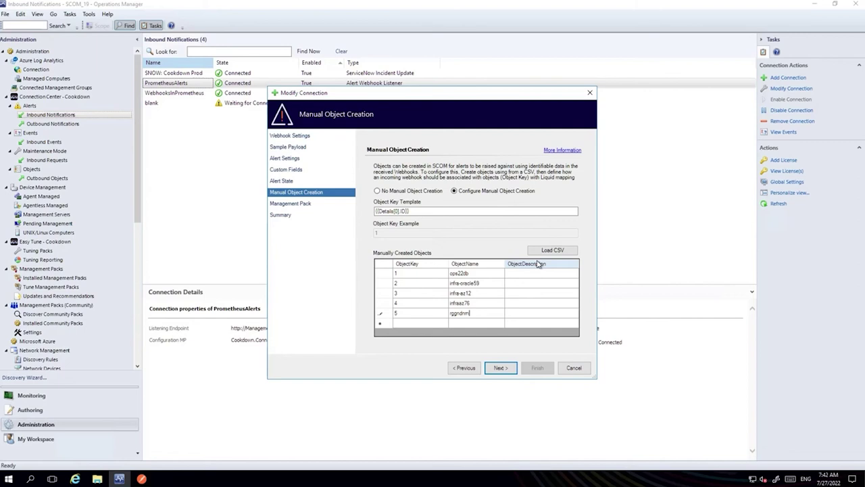
- Compare the object key template with the key of the ops22db object among the manually created objects
drag(414, 211, 351, 202)
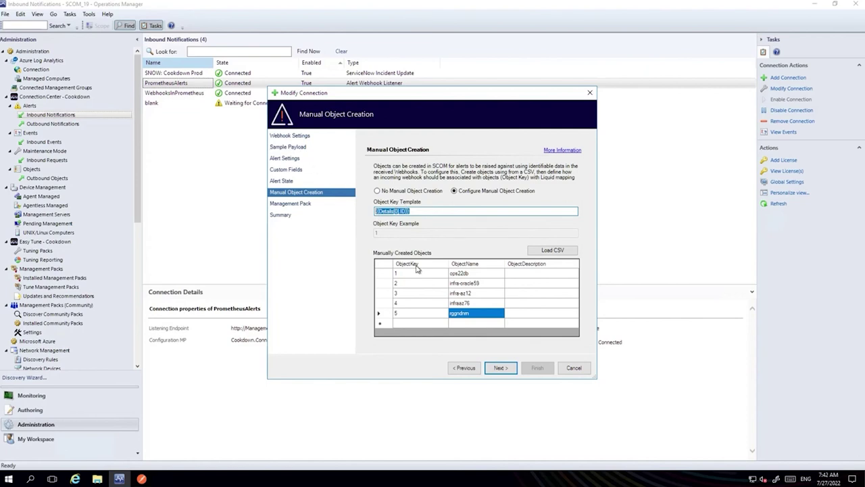
drag(410, 211, 394, 212)
click(404, 274)
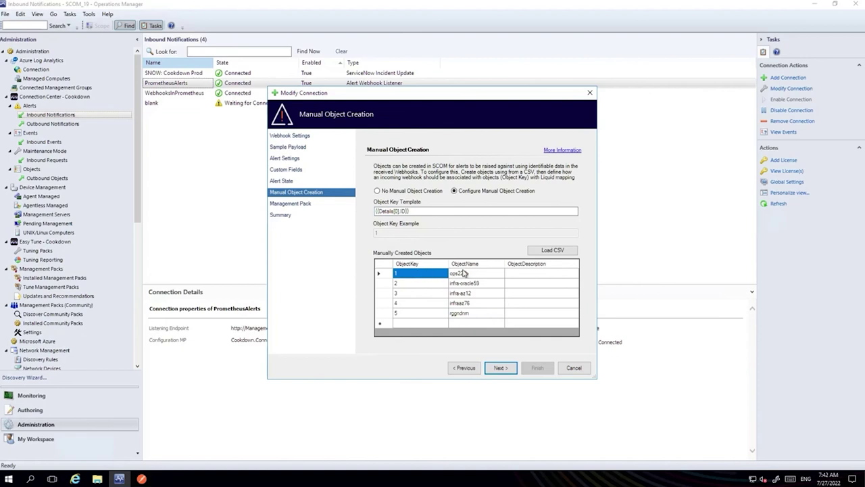
- Check the summary of the alert webhook listener configuration, and cancel the connection changes without saving
click(501, 371)
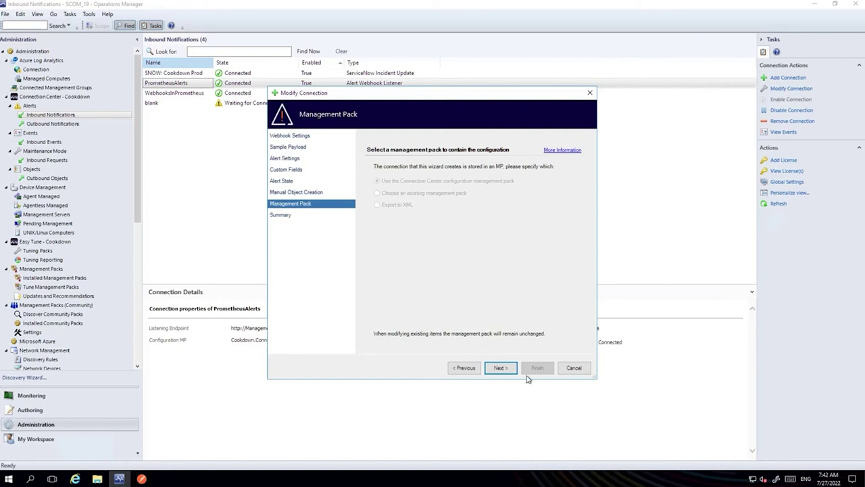
click(499, 368)
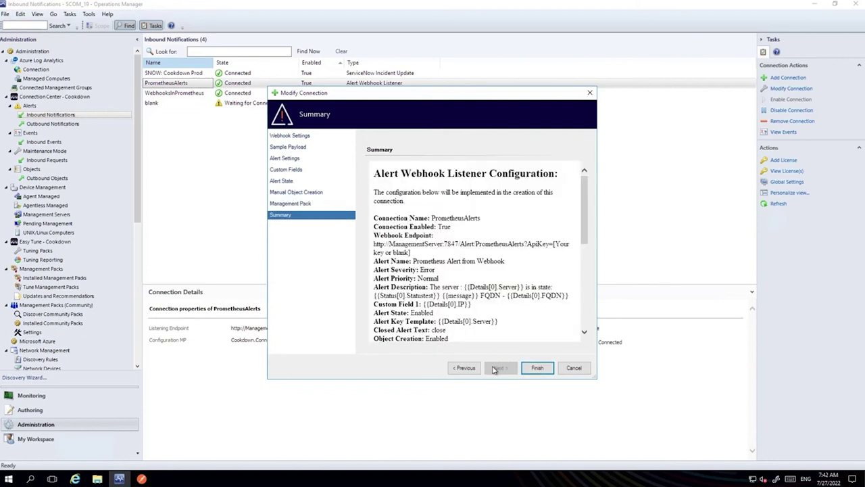
click(574, 367)
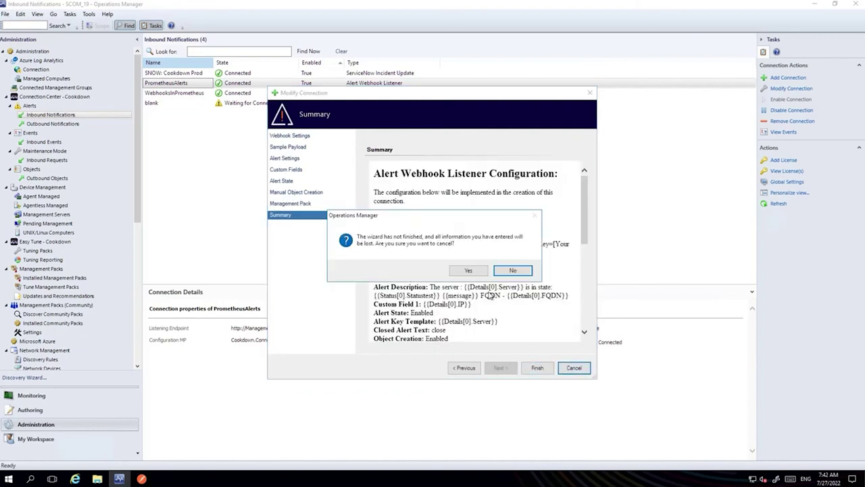
click(468, 271)
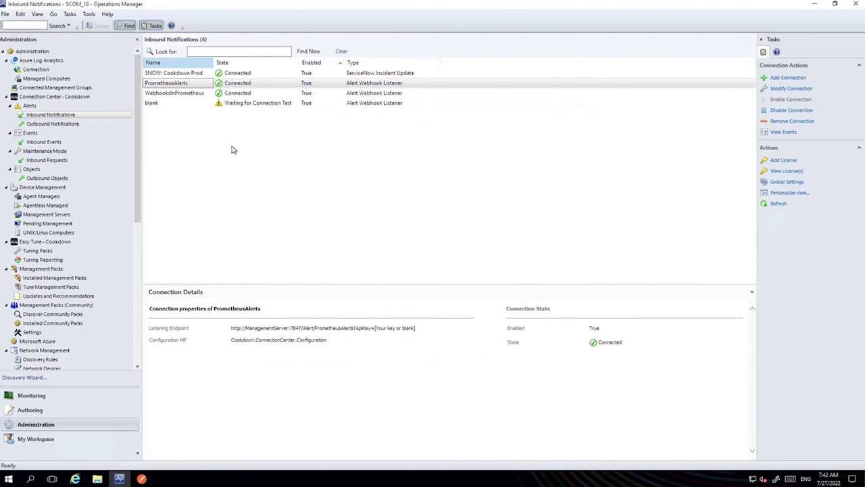
- Switch to Postman and change the second request's URL ending to PrometheusAlerts, checking it against the connection name in Operations Manager
click(180, 84)
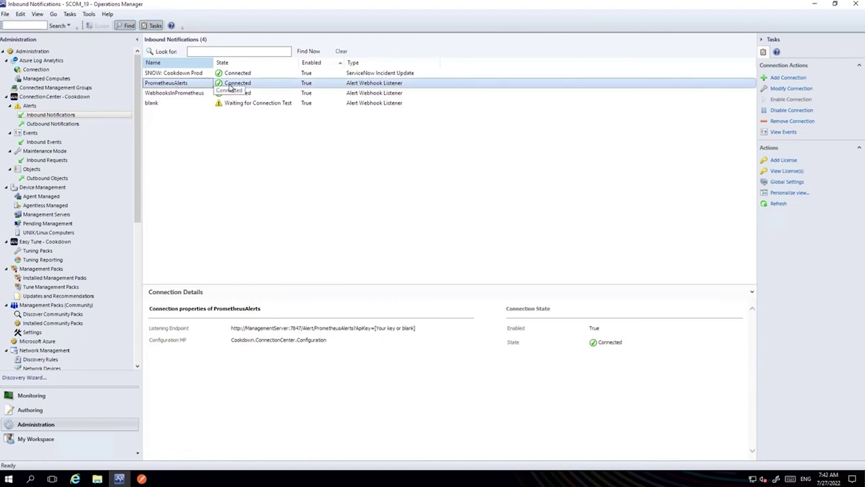
click(142, 479)
click(129, 44)
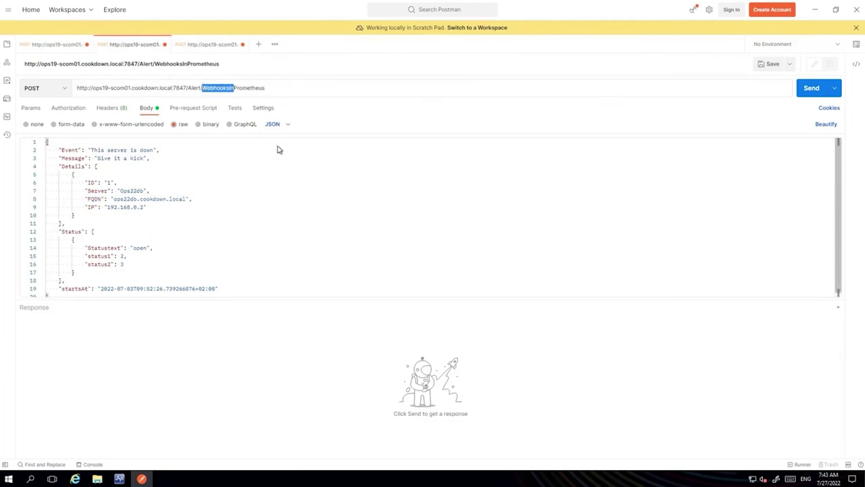
key(BackSpace)
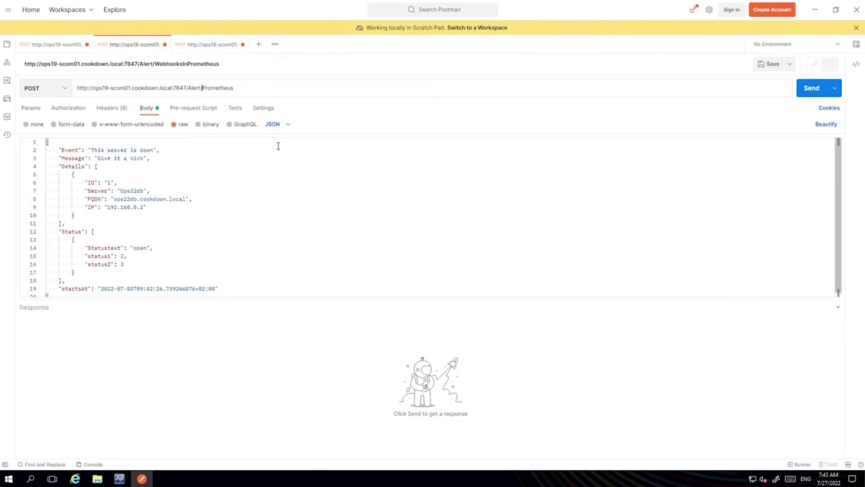
text(Alerts)
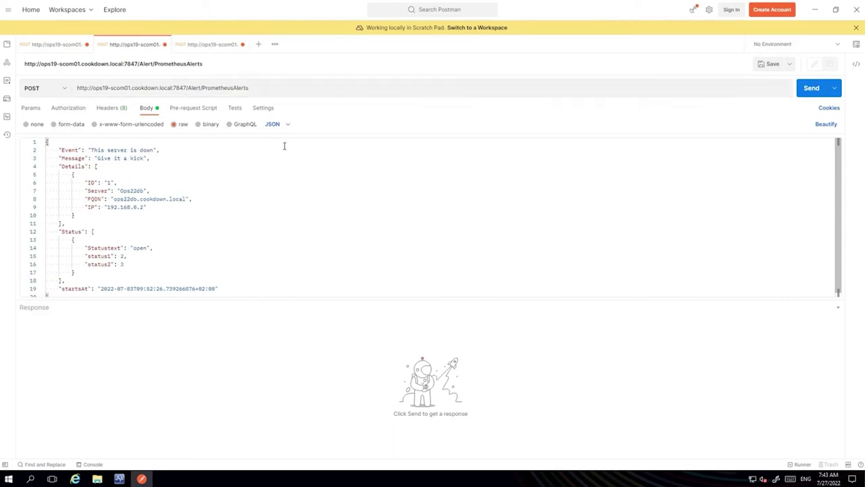
key(alt+Tab)
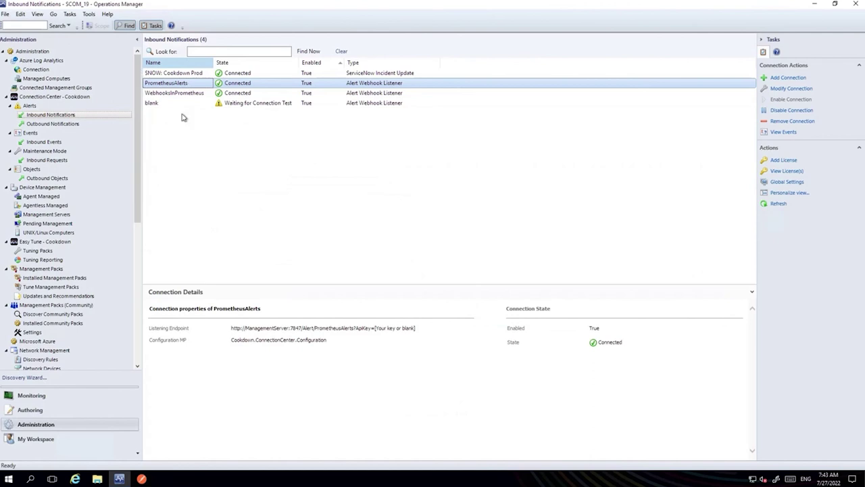
key(alt+Tab)
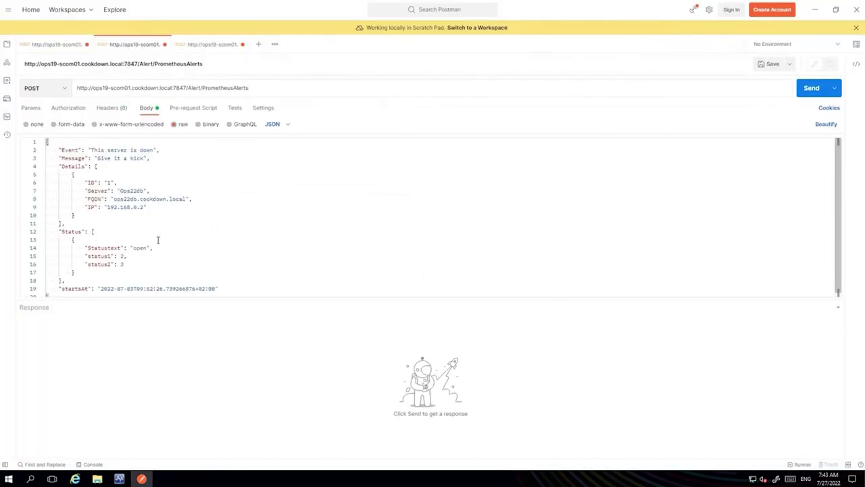
- Rename the Statustext key in the JSON body to Statustest, and send the POST request
click(116, 249)
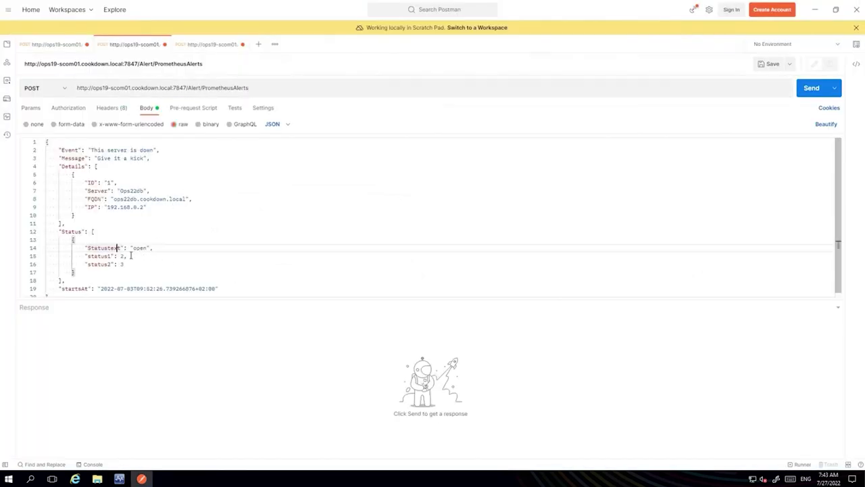
click(217, 233)
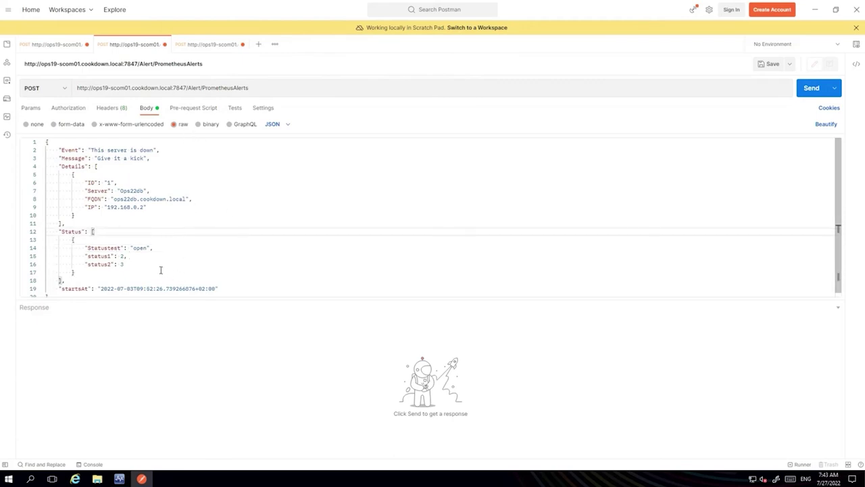
click(810, 90)
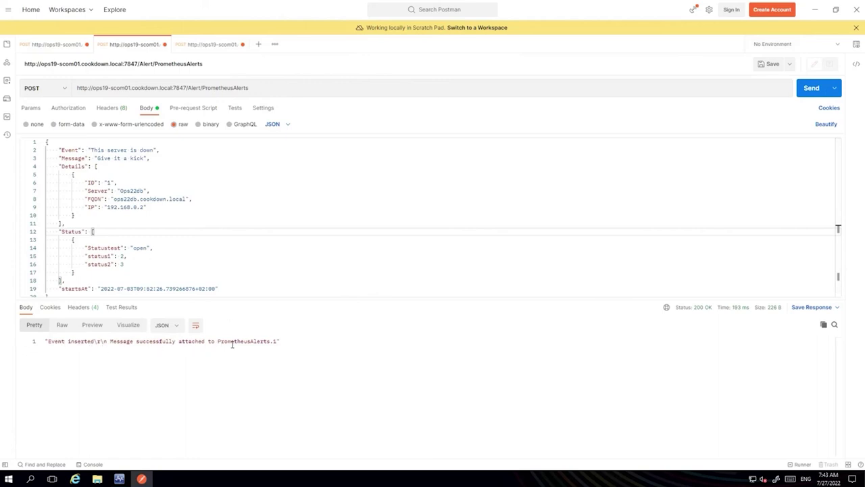
click(275, 342)
- Switch to Operations Manager and view the details of the Prometheus Alert from Webhook alert among the active alerts
click(119, 479)
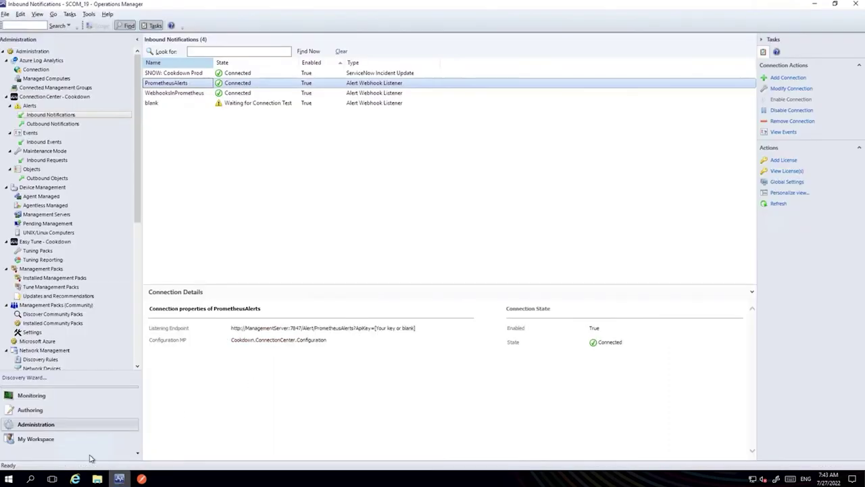
click(29, 398)
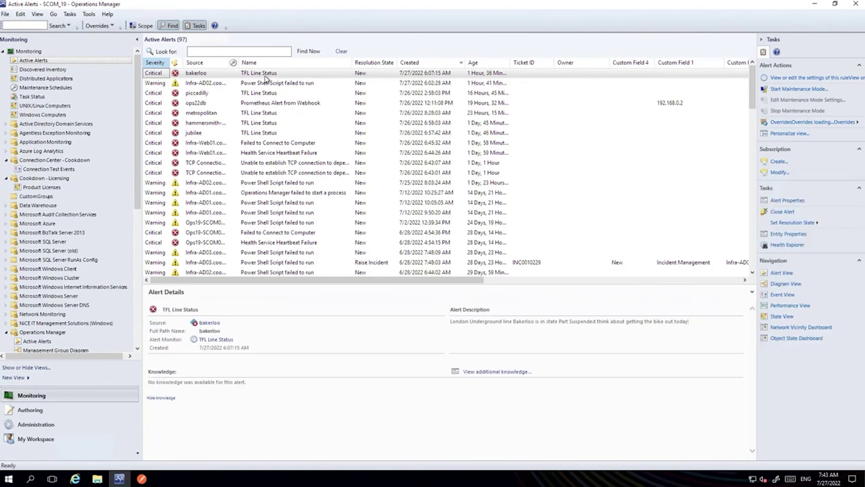
click(264, 75)
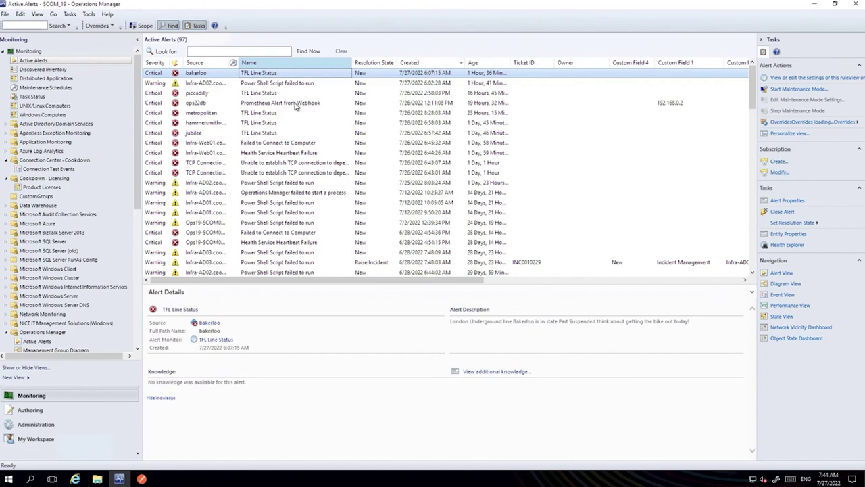
click(433, 102)
- Personalize the active alerts view to display the Repeat Count column
right_click(501, 63)
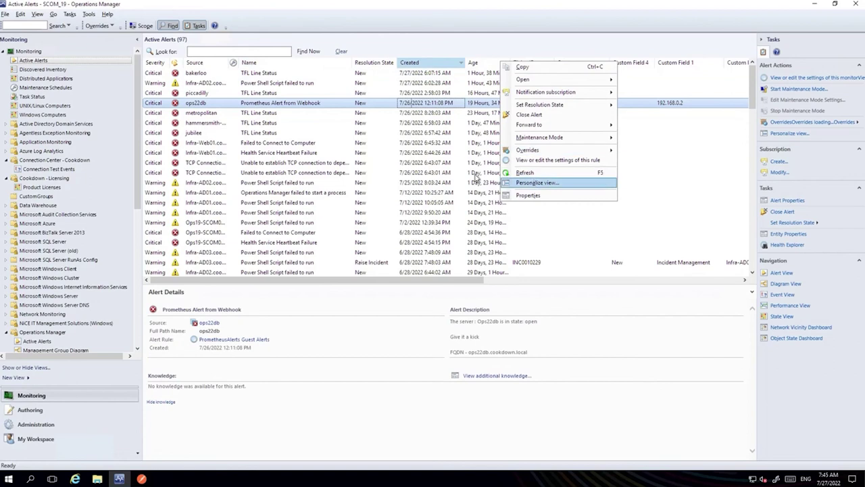
click(430, 133)
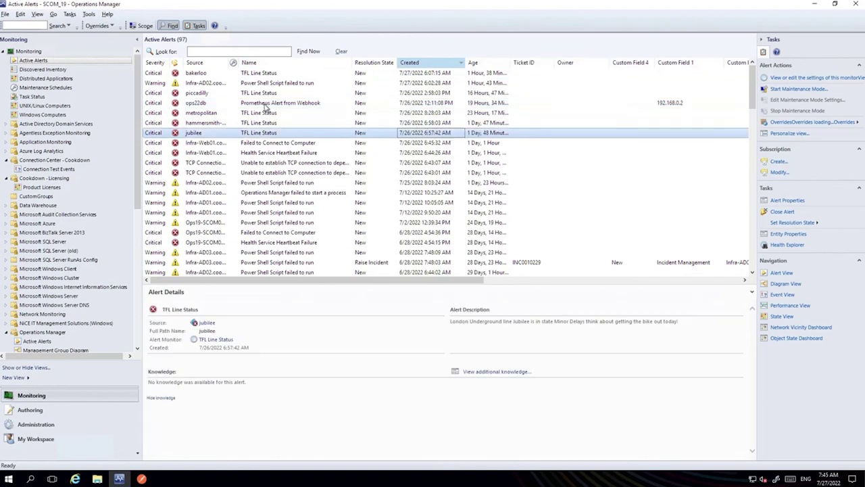
click(265, 106)
right_click(447, 68)
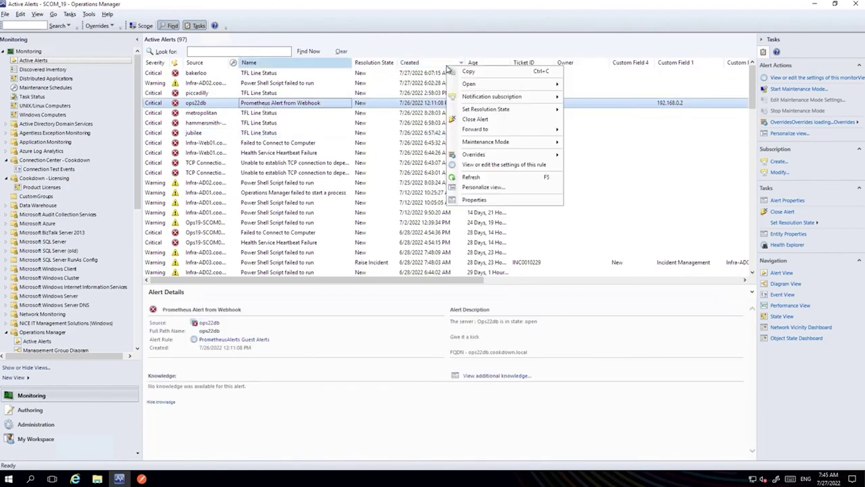
click(485, 187)
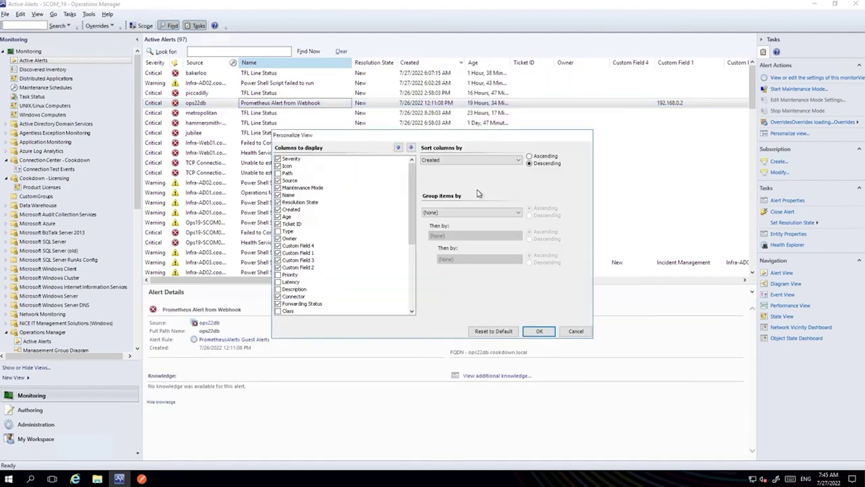
scroll(336, 280, down, 6)
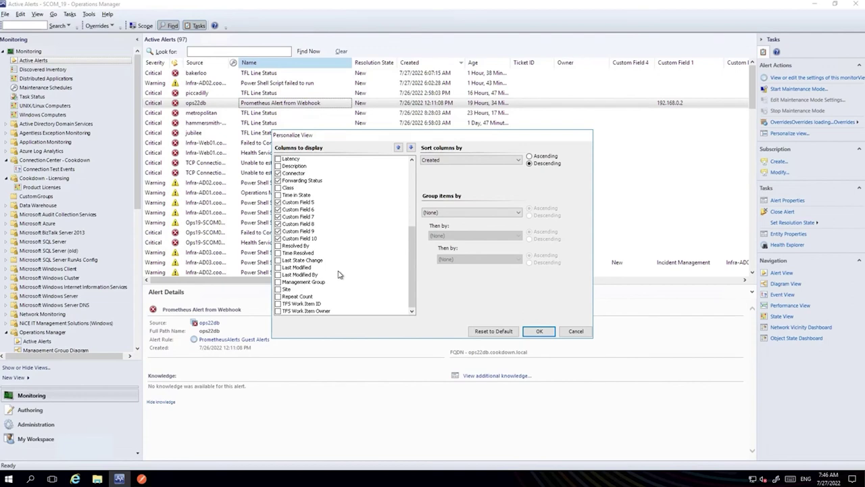
click(311, 297)
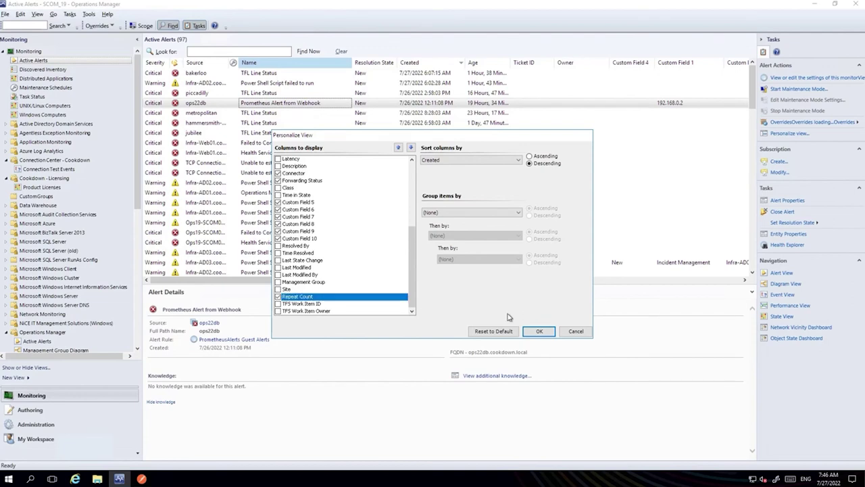
click(538, 331)
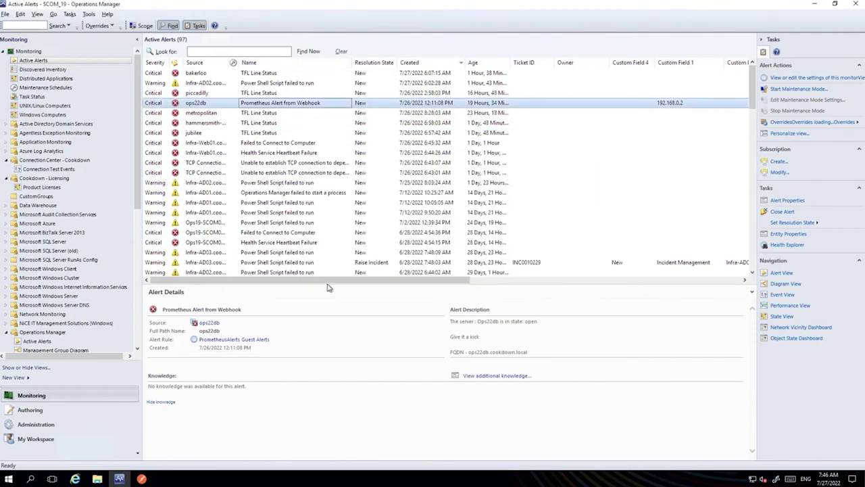
- Move the Repeat Count column between the Owner and Custom Field 4 columns in the active alerts list
drag(330, 281, 643, 269)
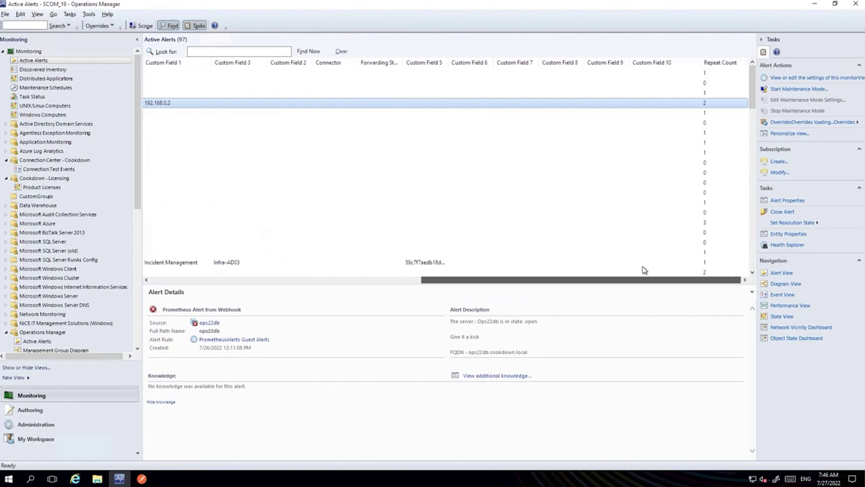
click(571, 70)
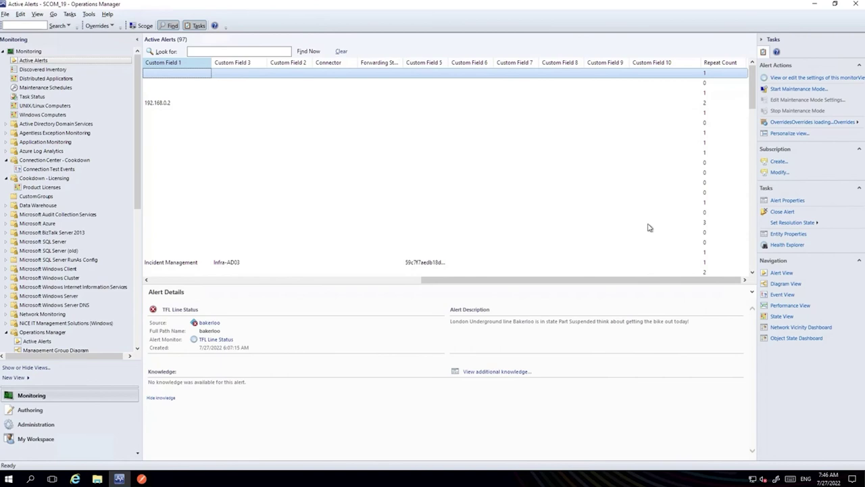
click(719, 104)
drag(701, 68, 230, 81)
drag(457, 281, 203, 280)
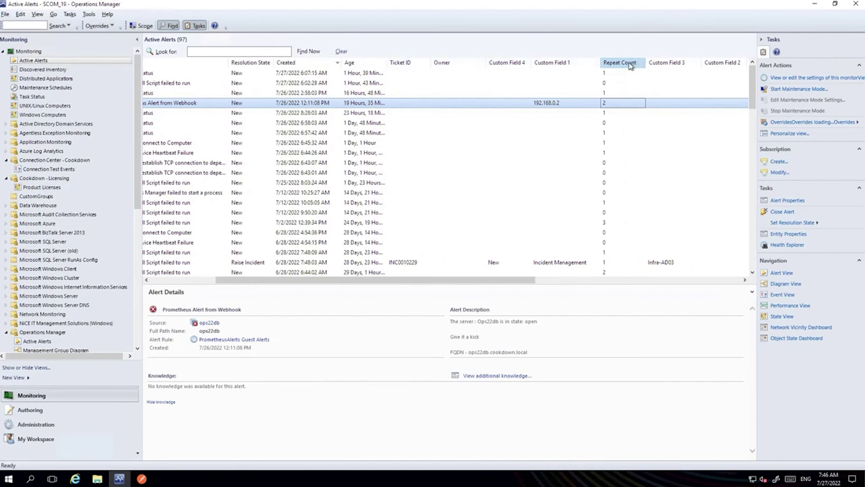
drag(630, 65, 507, 64)
drag(500, 286, 396, 282)
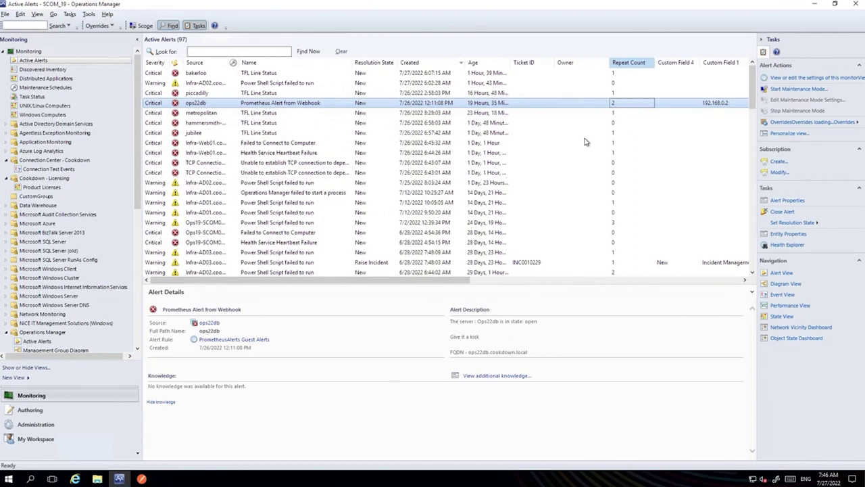
- Switch to Postman, resend the PrometheusAlerts POST request, and return to Operations Manager to check the alert's repeat count
click(142, 479)
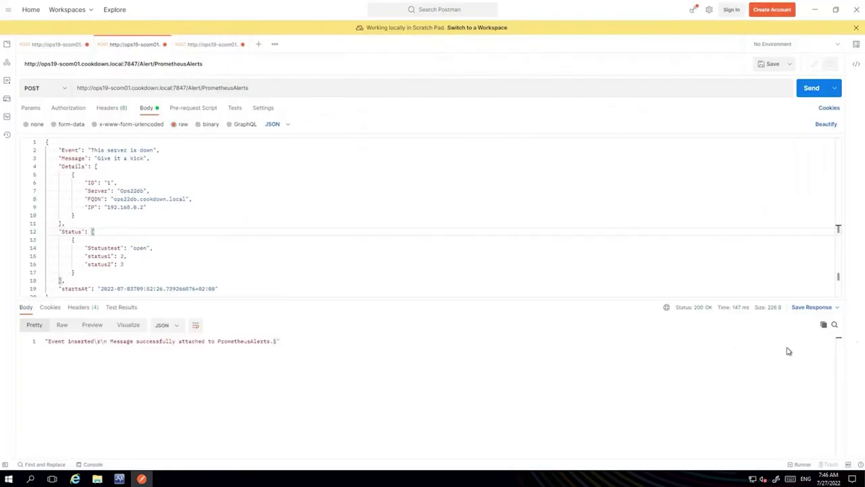
click(820, 94)
click(119, 479)
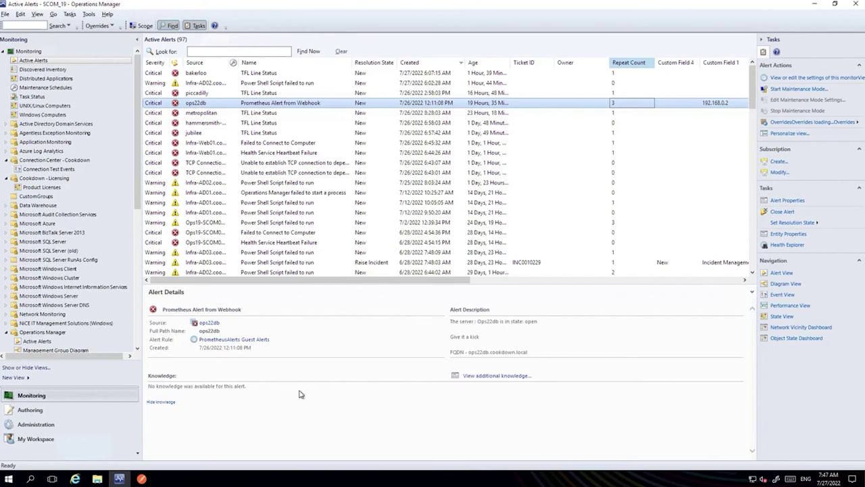
- Switch to Postman, set the Statustest value in the JSON body to close, and send the POST request
click(140, 479)
double_click(138, 248)
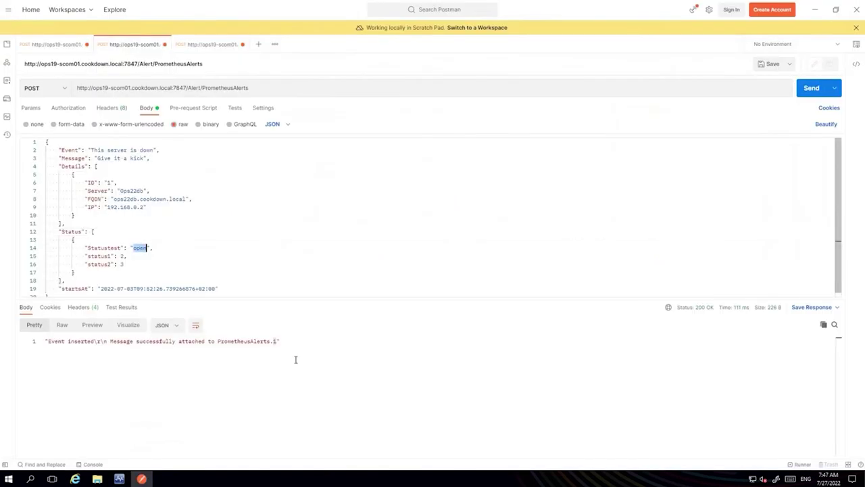
text(close)
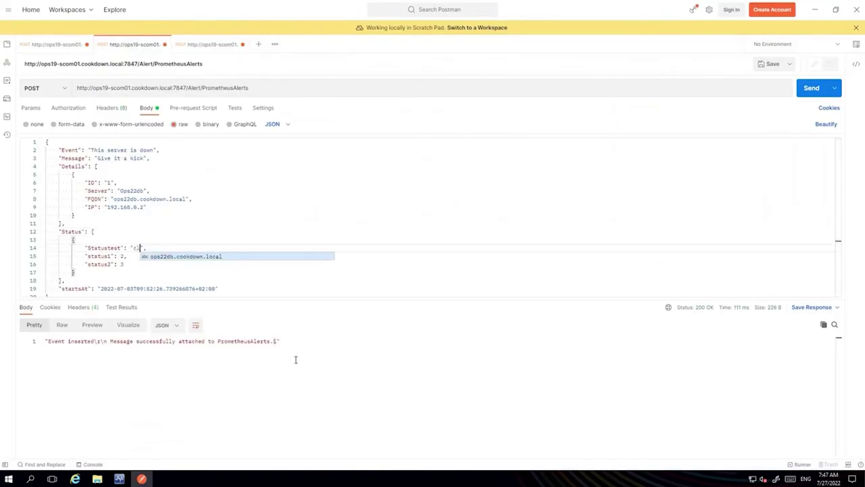
double_click(106, 248)
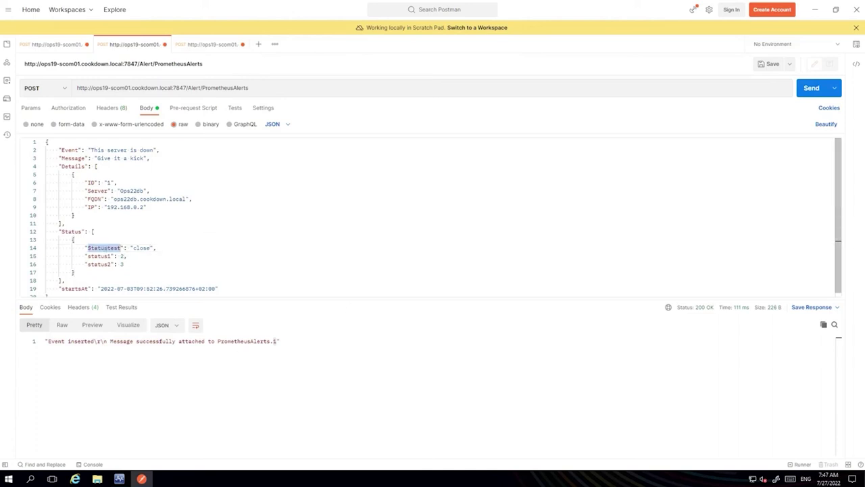
click(805, 95)
- Switch to Operations Manager to check the Prometheus alert among the active alerts, and select the ops22db object in the discovered inventory
key(alt+Tab)
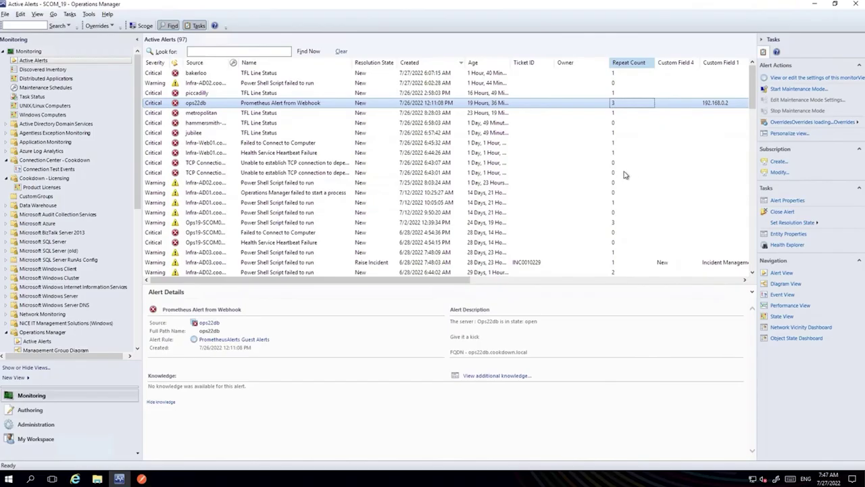
click(607, 103)
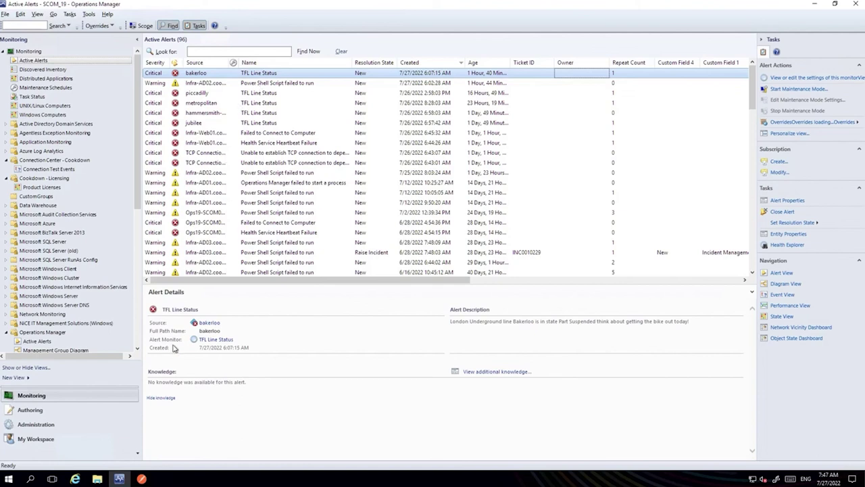
click(67, 70)
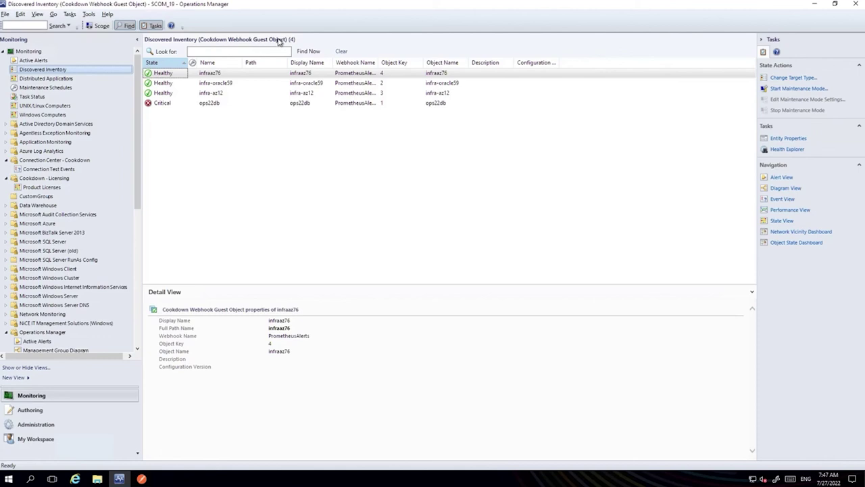
click(202, 103)
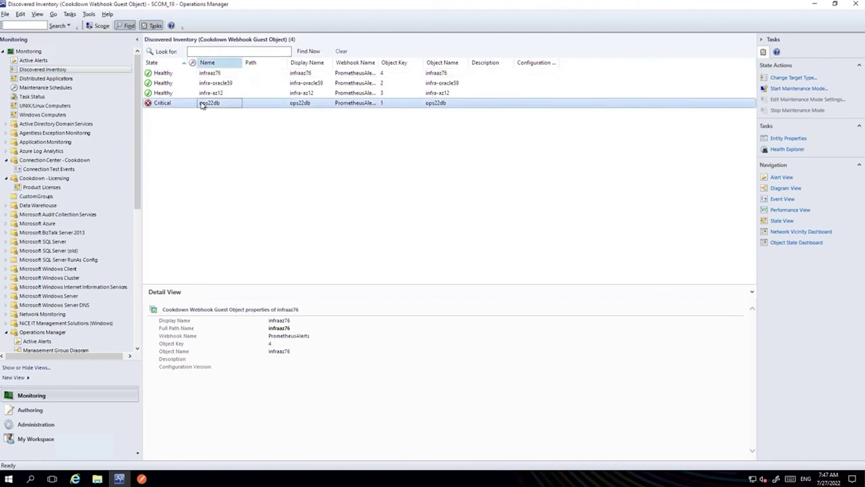